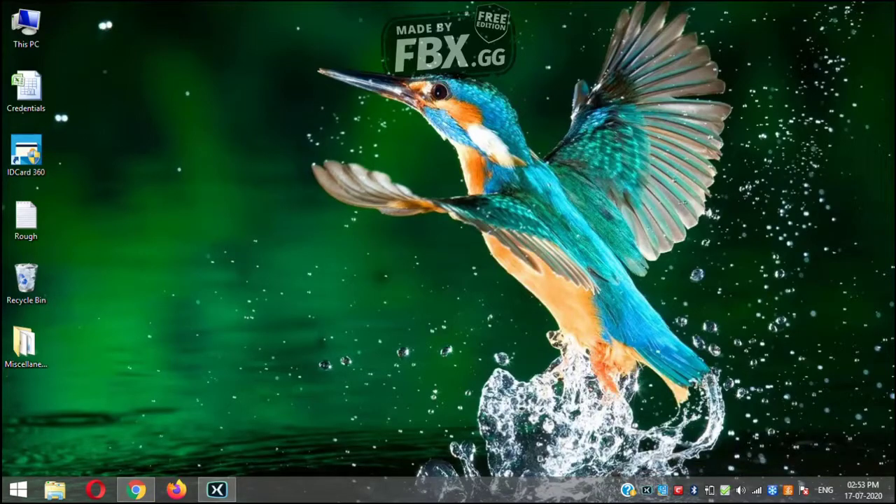
Search the web in Chrome for "codetwo rq code" and open the CodeTwo QR Code Desktop Reader & Generator download page.
{"action": "left_click", "coordinate": [136, 489]}
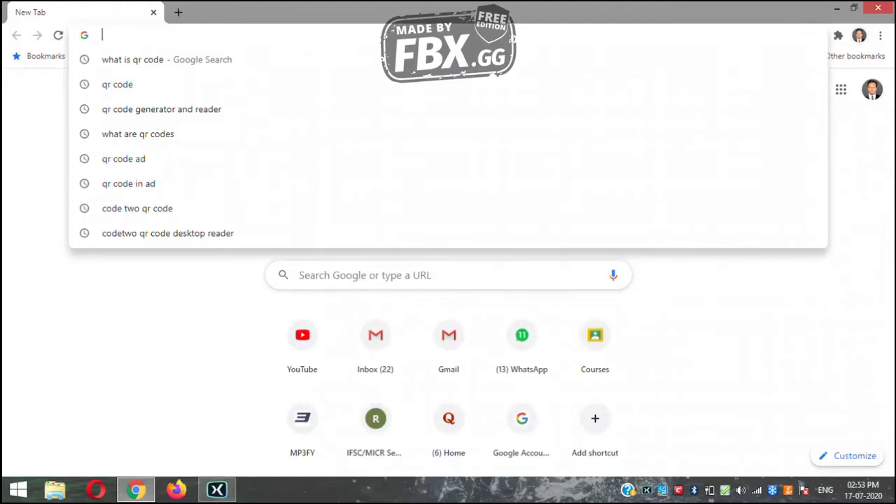
{"action": "type", "text": "codetwo"}
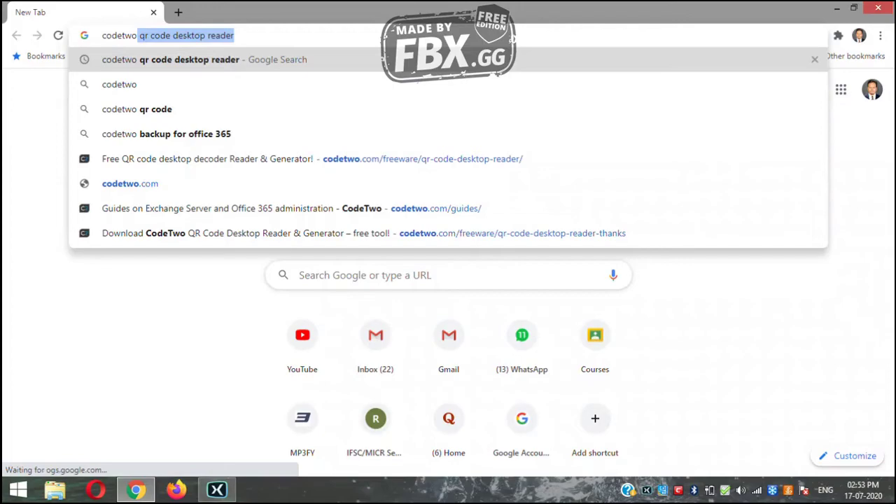
{"action": "key", "text": "BackSpace"}
{"action": "type", "text": "rq code"}
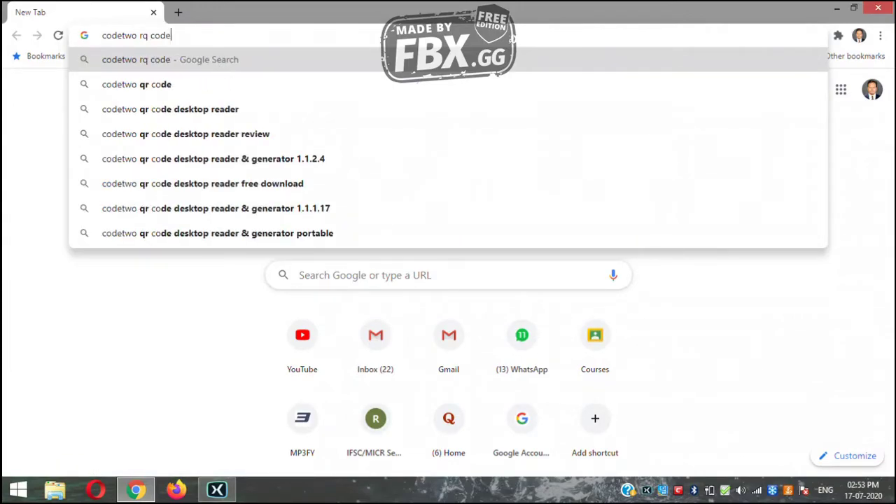
{"action": "key", "text": "Return"}
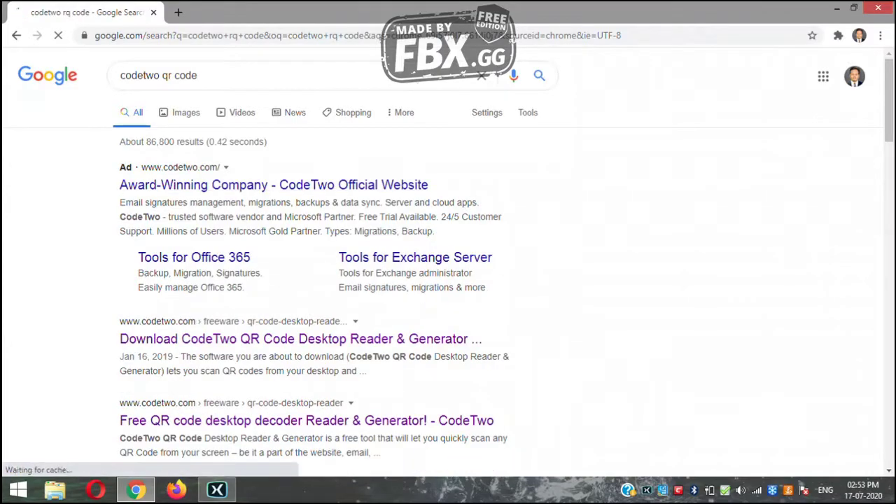
{"action": "left_click", "coordinate": [301, 339]}
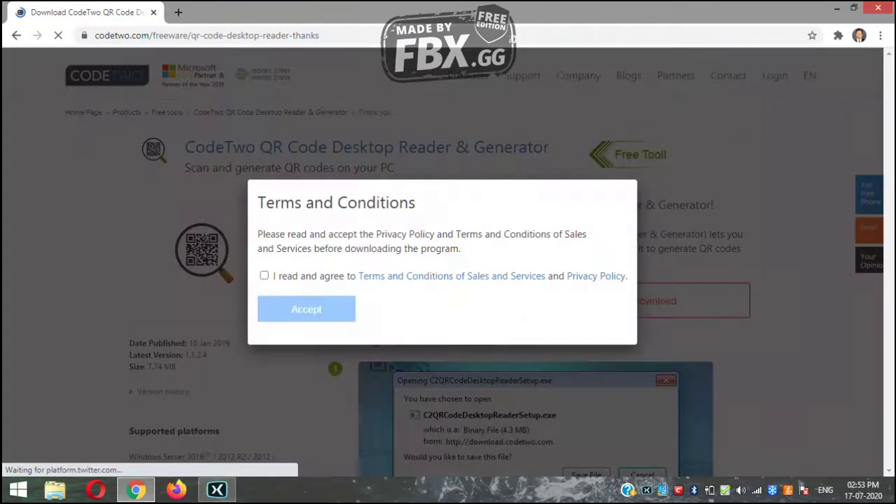
Accept the terms and conditions for the CodeTwo download and discard the downloaded installer.
{"action": "left_click", "coordinate": [264, 275]}
{"action": "left_click", "coordinate": [306, 309]}
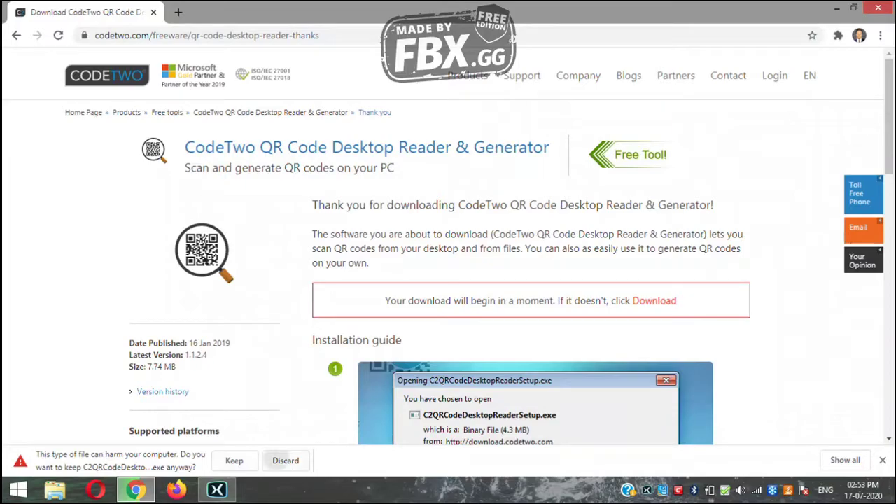
{"action": "left_click", "coordinate": [285, 461]}
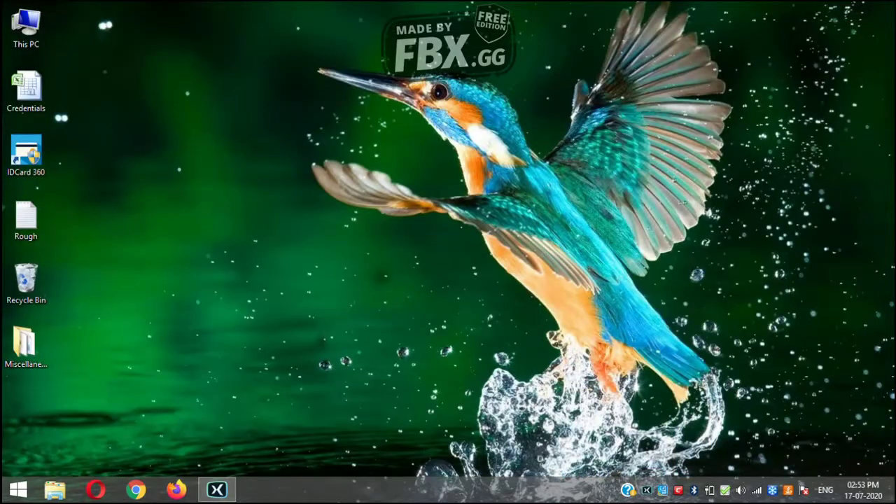
Find the installed QR Code Desktop Reader & Generator by searching for "codetwo" and launch it.
{"action": "left_click", "coordinate": [17, 489]}
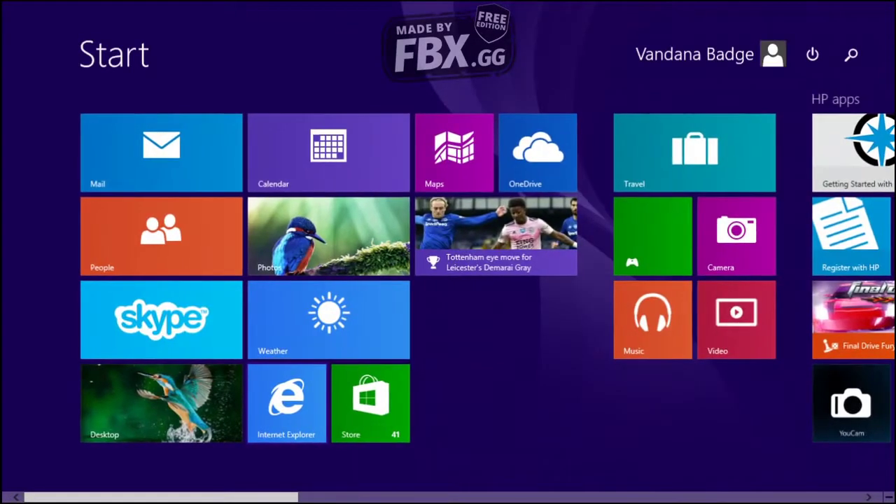
{"action": "type", "text": "codetw"}
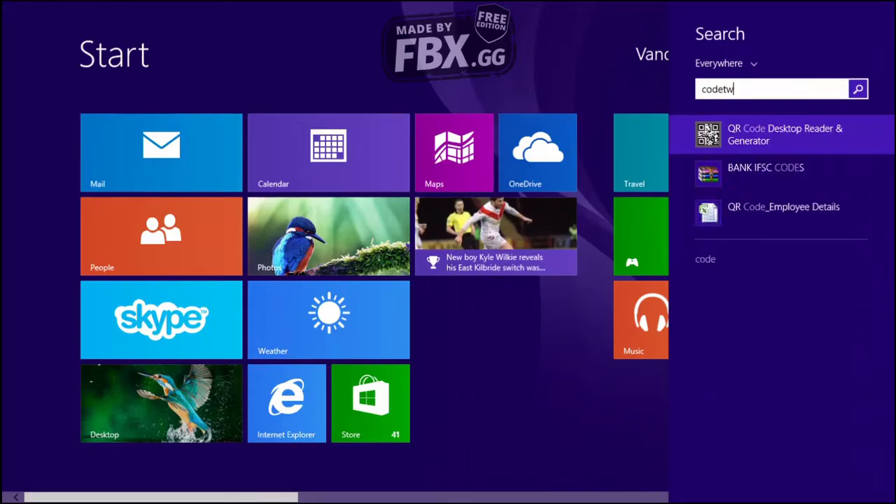
{"action": "type", "text": "o"}
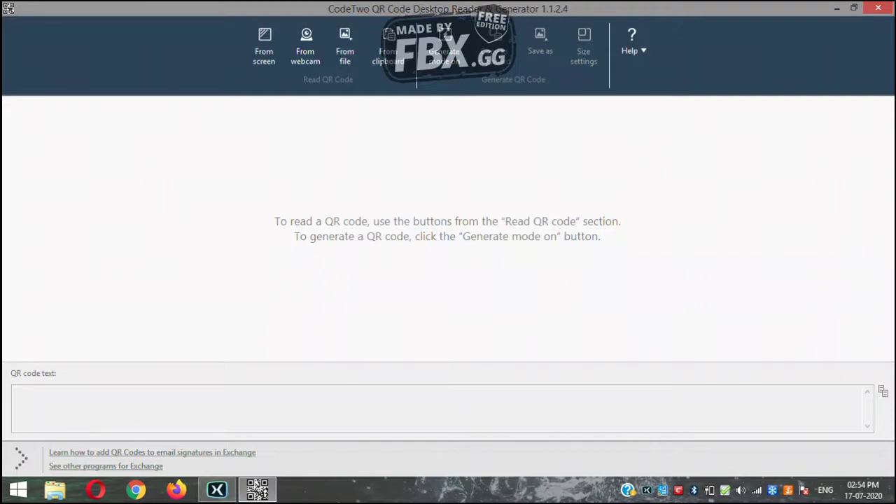
Open the QR Code_Employee Details workbook from the Miscellaneous folder in Downloads.
{"action": "key", "text": "super"}
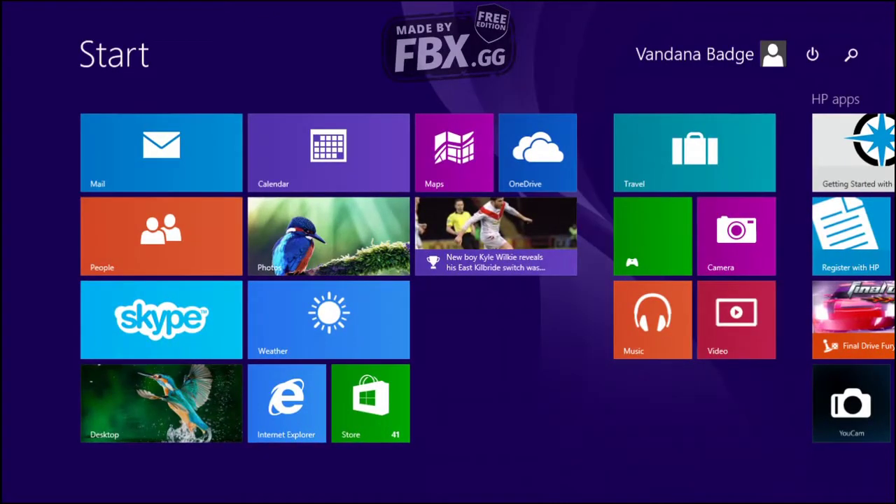
{"action": "key", "text": "super+e"}
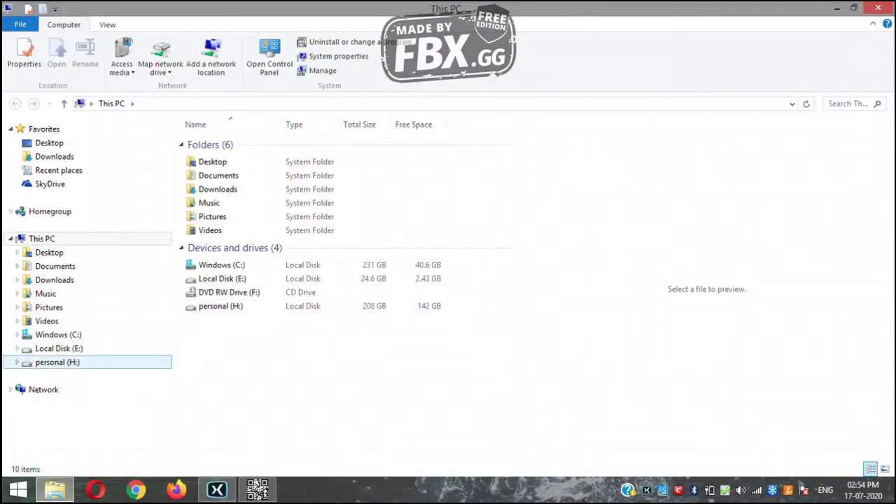
{"action": "left_click", "coordinate": [54, 157]}
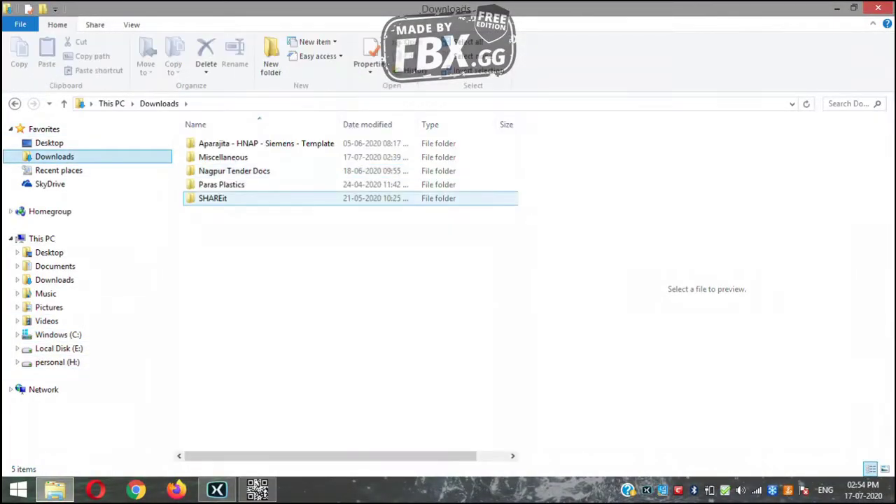
{"action": "double_click", "coordinate": [222, 157]}
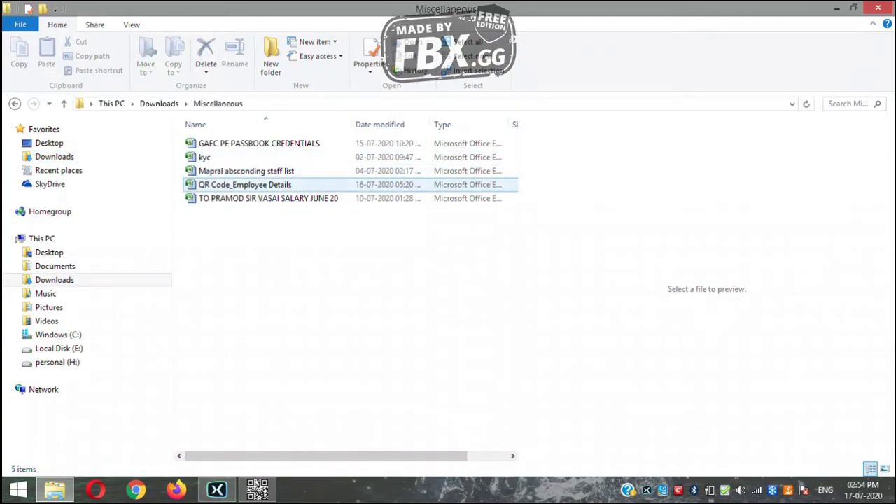
{"action": "double_click", "coordinate": [245, 185]}
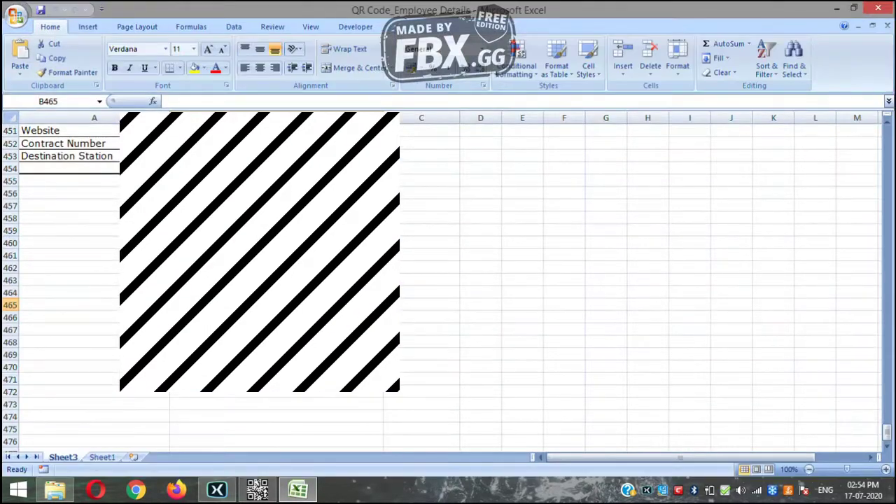
Copy the first employee's details on Sheet3, from Company Name through Destination Station (A9:B17).
{"action": "left_click_drag", "start_coordinate": [887, 430], "coordinate": [887, 133]}
{"action": "left_click", "coordinate": [60, 229]}
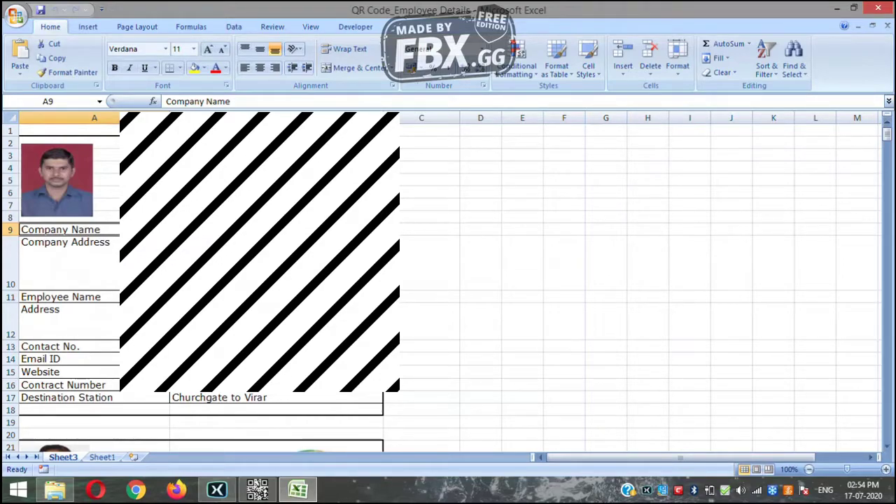
{"action": "left_click_drag", "start_coordinate": [60, 230], "coordinate": [280, 410]}
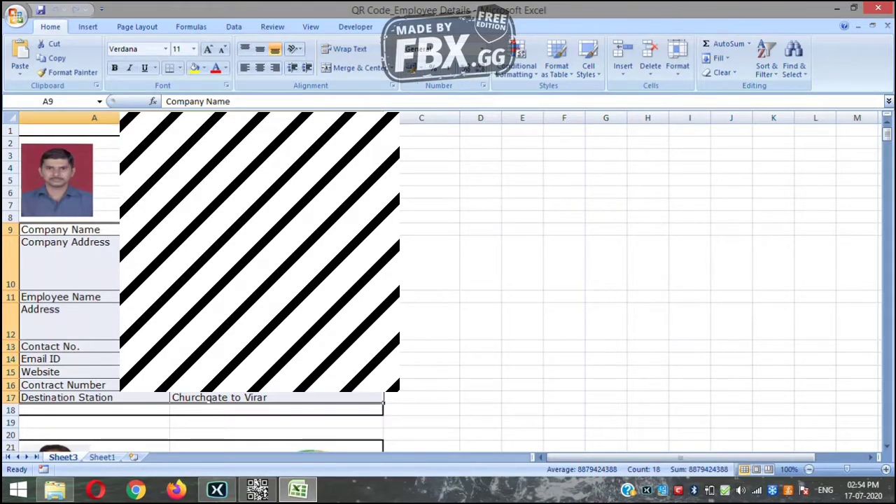
{"action": "key", "text": "ctrl+c"}
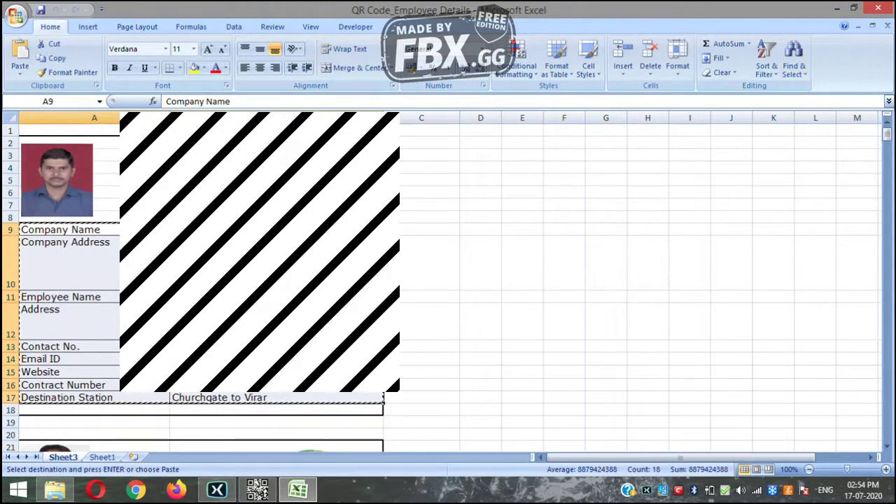
Switch to CodeTwo, generate a QR code from the copied employee details, and remove the trailing blank line from its text.
{"action": "left_click", "coordinate": [837, 8]}
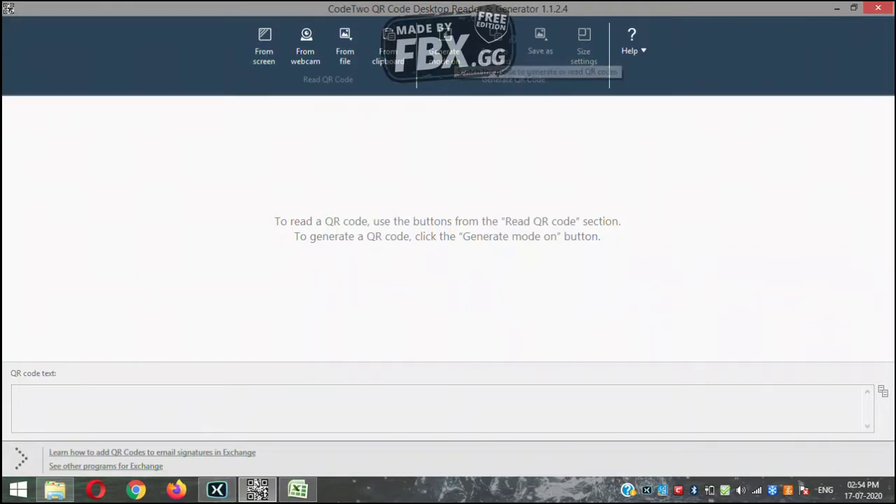
{"action": "left_click", "coordinate": [443, 52]}
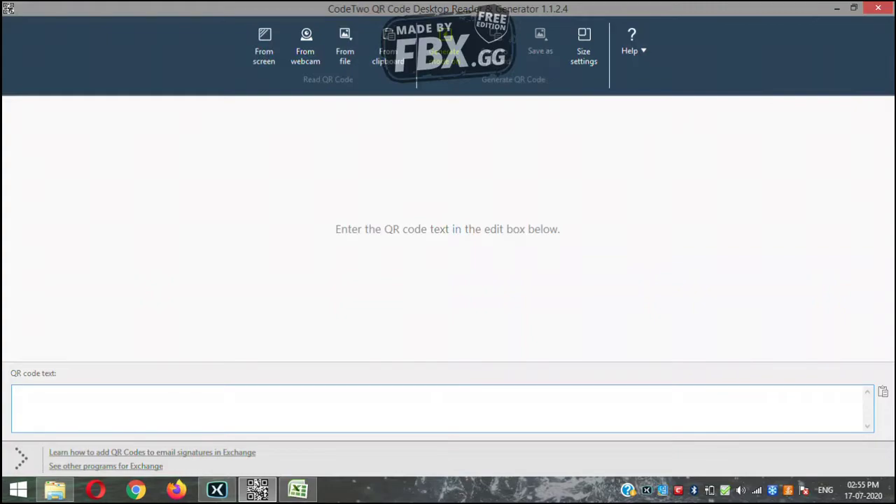
{"action": "key", "text": "ctrl+v"}
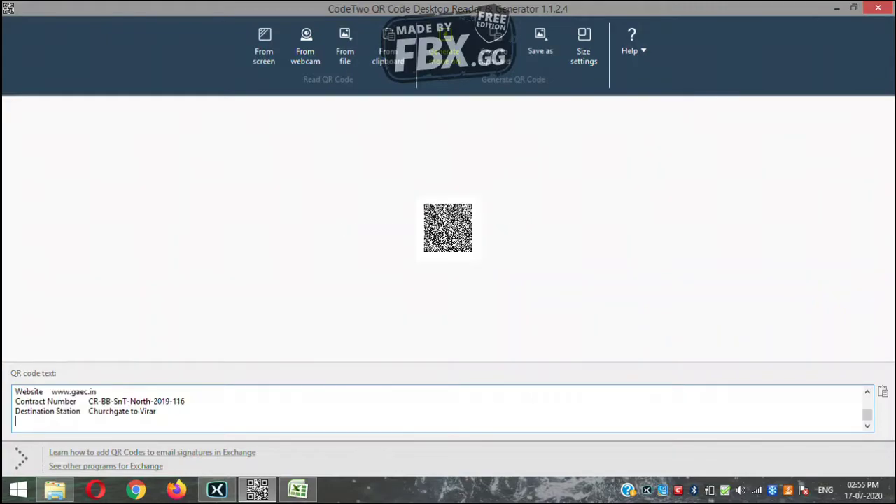
{"action": "key", "text": "BackSpace"}
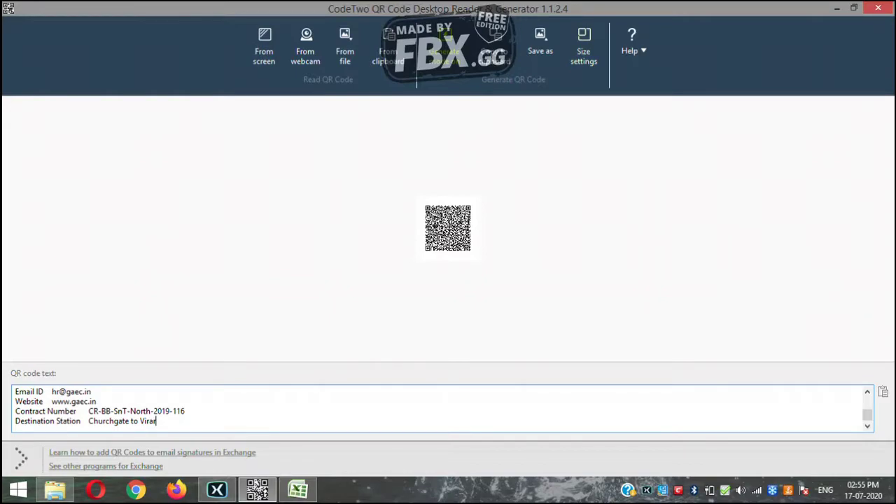
Set the QR code dimensions to a fixed size of 400 px.
{"action": "left_click", "coordinate": [583, 46]}
{"action": "left_click", "coordinate": [360, 284]}
{"action": "double_click", "coordinate": [412, 284]}
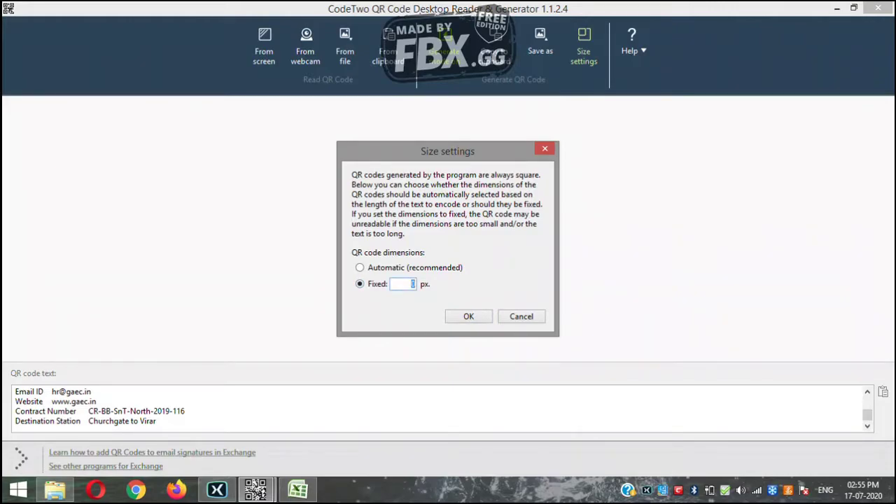
{"action": "type", "text": "400"}
{"action": "key", "text": "Return"}
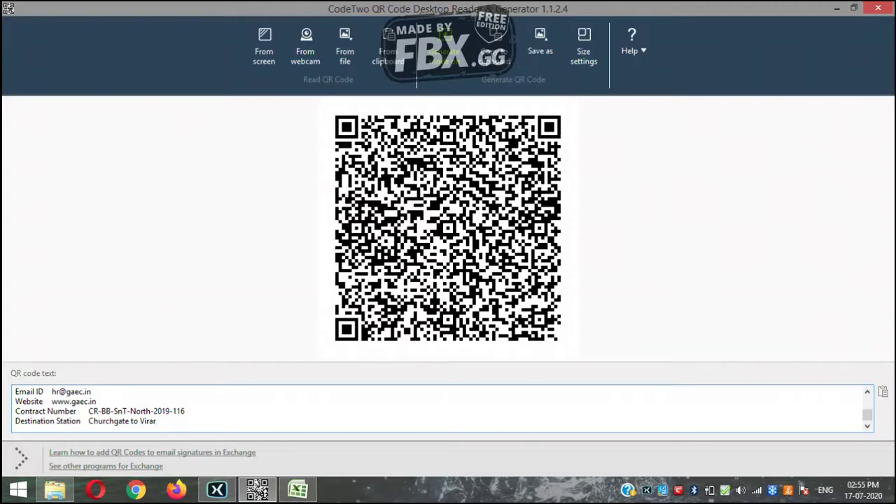
Save the QR code to the Desktop as a JPEG named 01.
{"action": "left_click", "coordinate": [540, 43]}
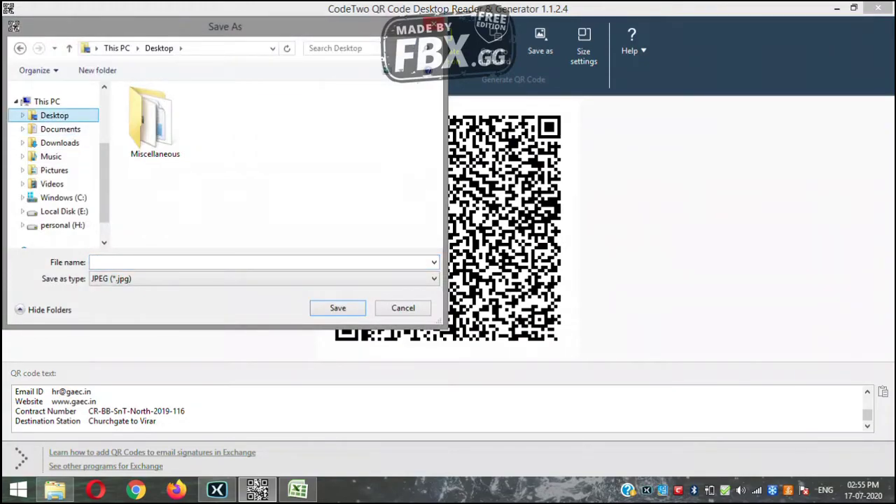
{"action": "left_click", "coordinate": [224, 262]}
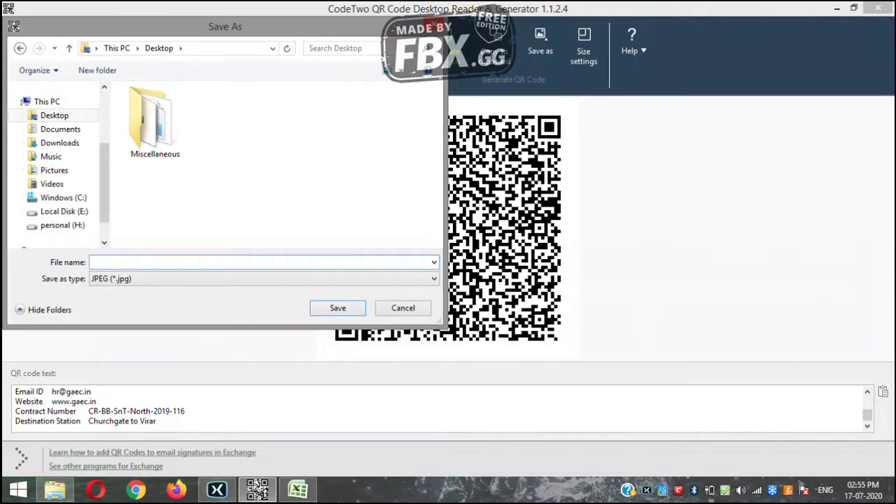
{"action": "type", "text": "01"}
{"action": "key", "text": "Return"}
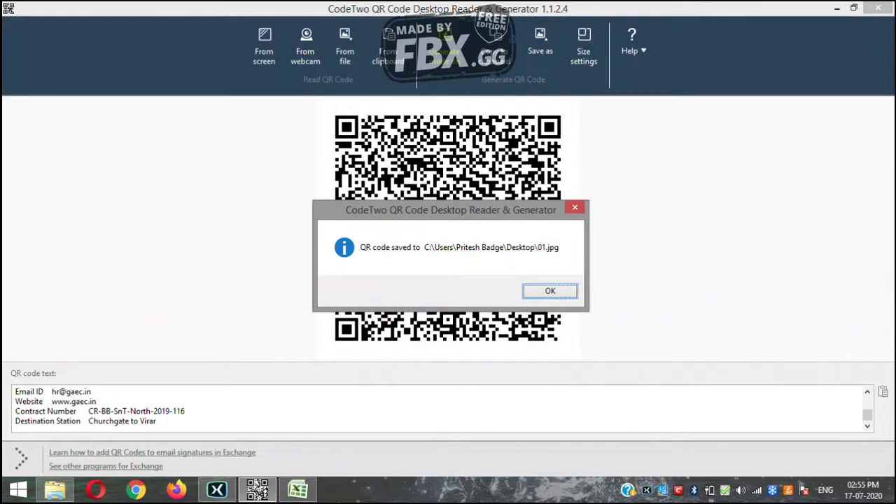
{"action": "key", "text": "Return"}
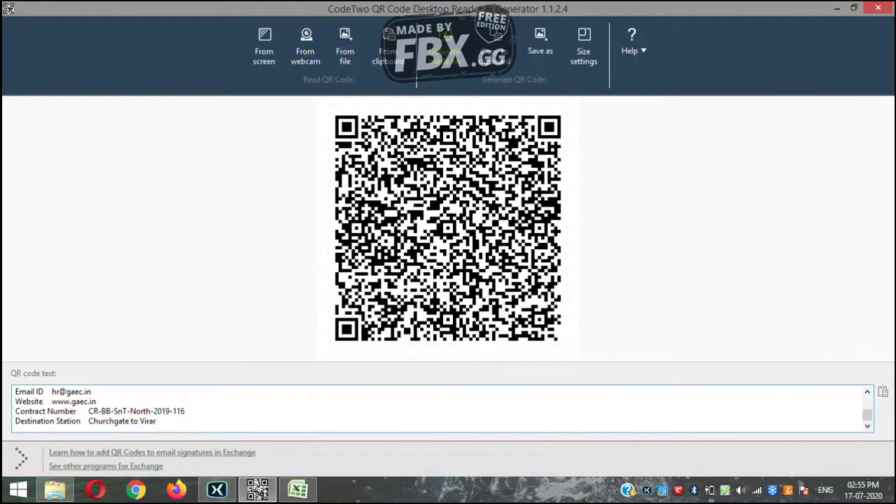
Switch to the Excel workbook and copy the next employee's block of details on Sheet3.
{"action": "left_click", "coordinate": [297, 489]}
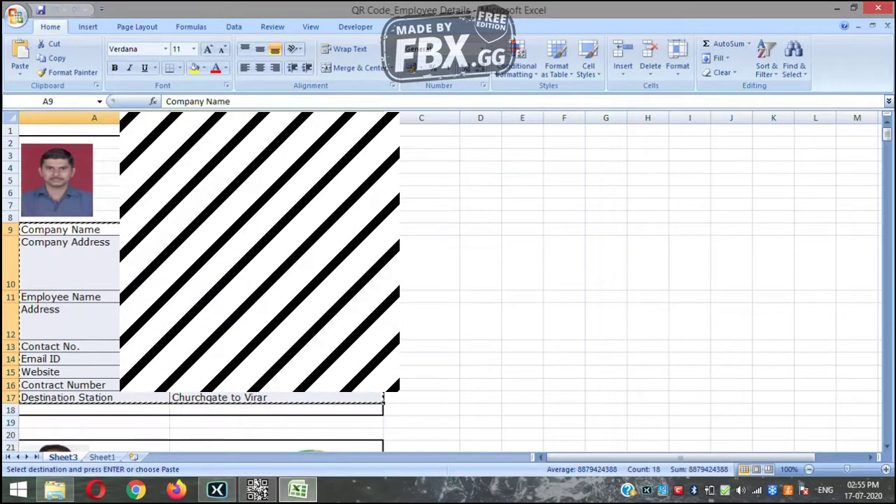
{"action": "left_click_drag", "start_coordinate": [886, 133], "coordinate": [887, 199]}
{"action": "left_click_drag", "start_coordinate": [63, 217], "coordinate": [63, 372]}
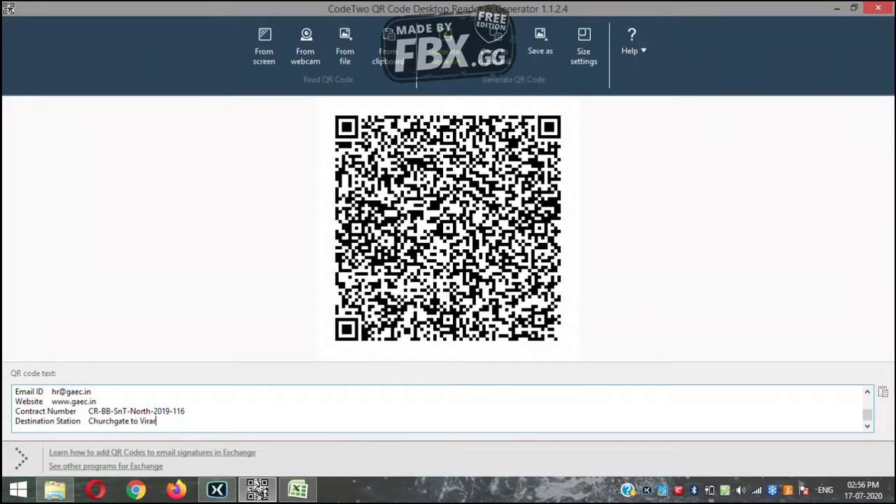
Generate a fresh QR code in CodeTwo from the newly copied employee details and save it to the Desktop as JPEG 02.
{"action": "left_click", "coordinate": [443, 51]}
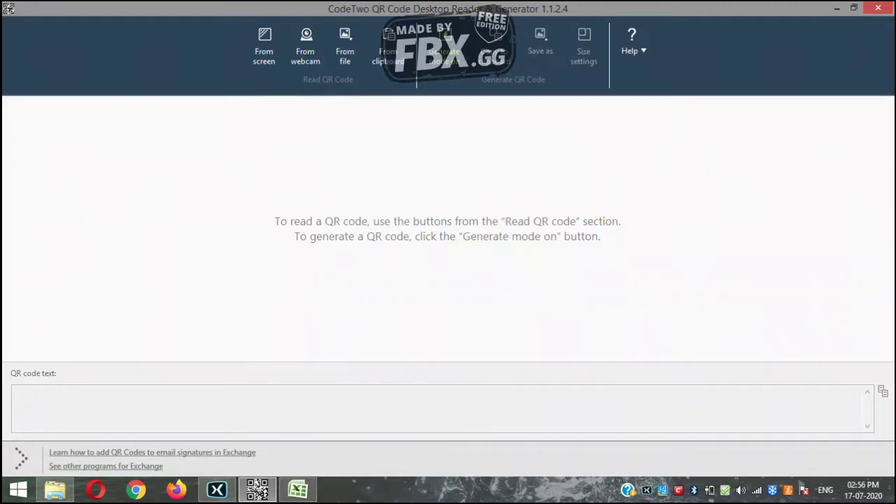
{"action": "left_click", "coordinate": [16, 392]}
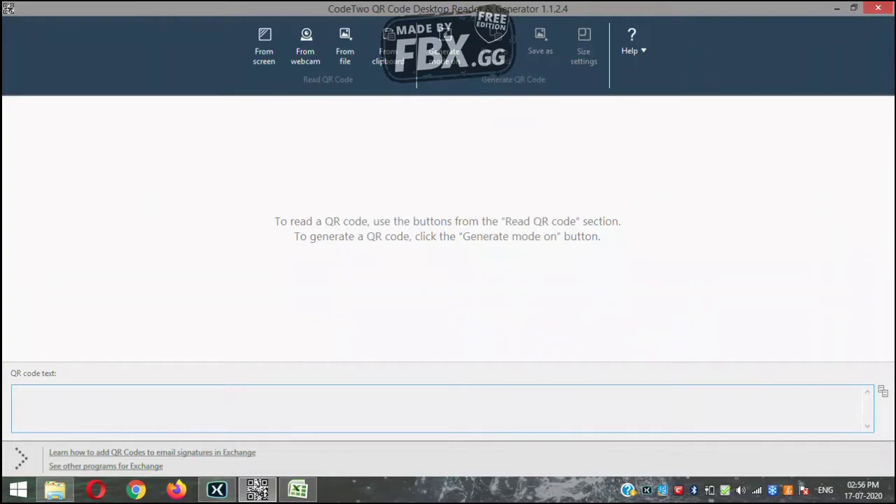
{"action": "left_click", "coordinate": [444, 48]}
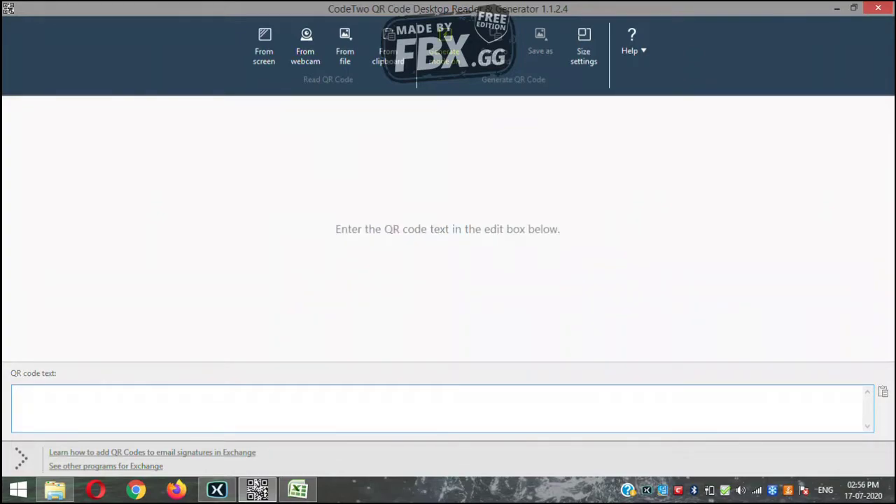
{"action": "key", "text": "ctrl+v"}
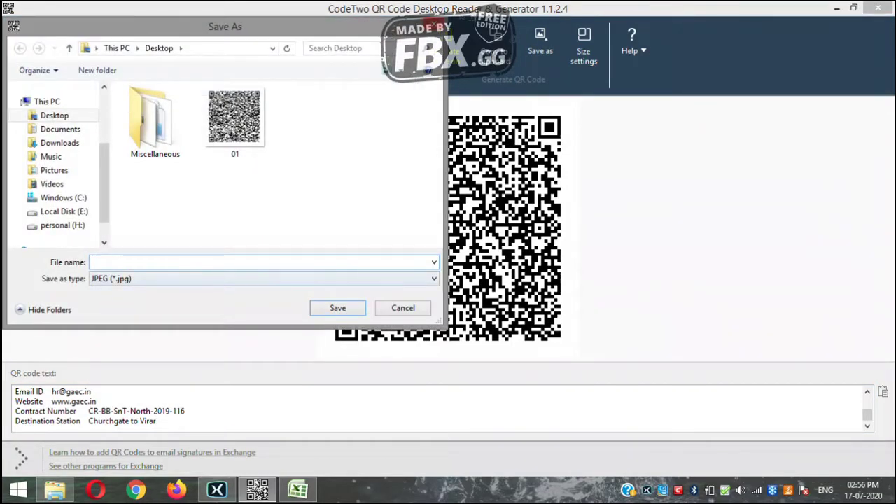
{"action": "type", "text": "02"}
{"action": "key", "text": "Return"}
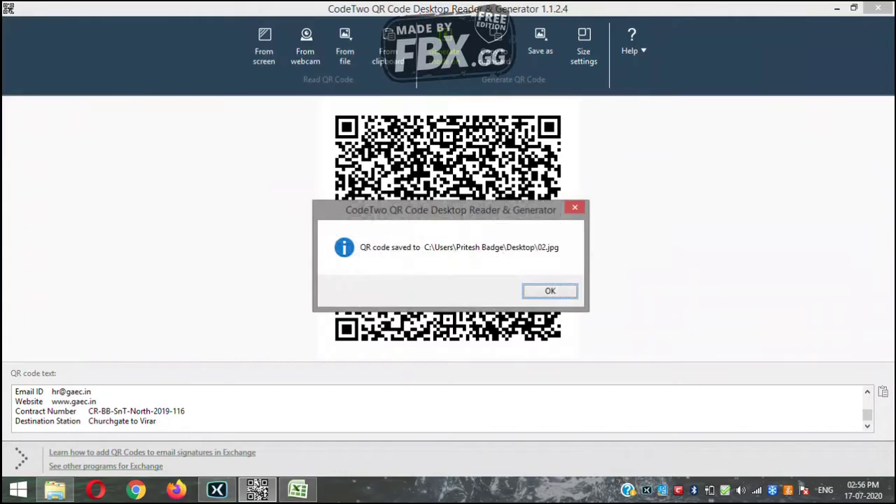
Dismiss the save confirmation and minimize the QR code generator and the Excel workbook to reveal the desktop.
{"action": "key", "text": "Return"}
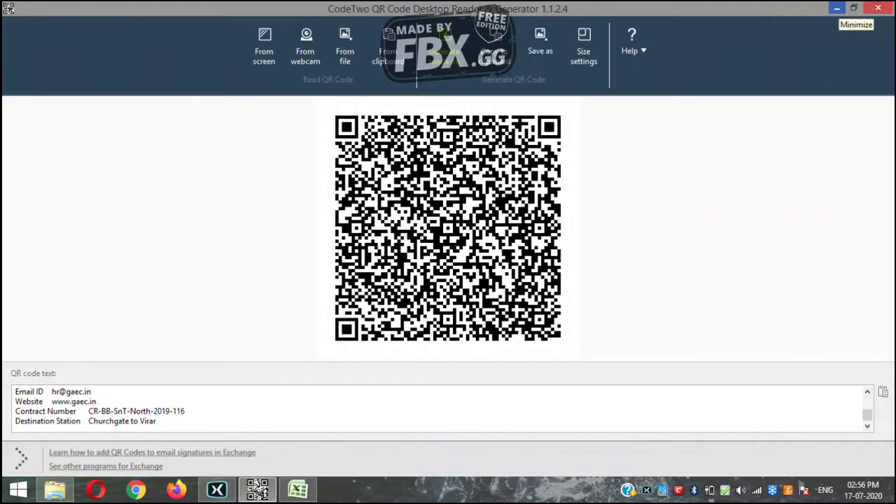
{"action": "left_click", "coordinate": [837, 8]}
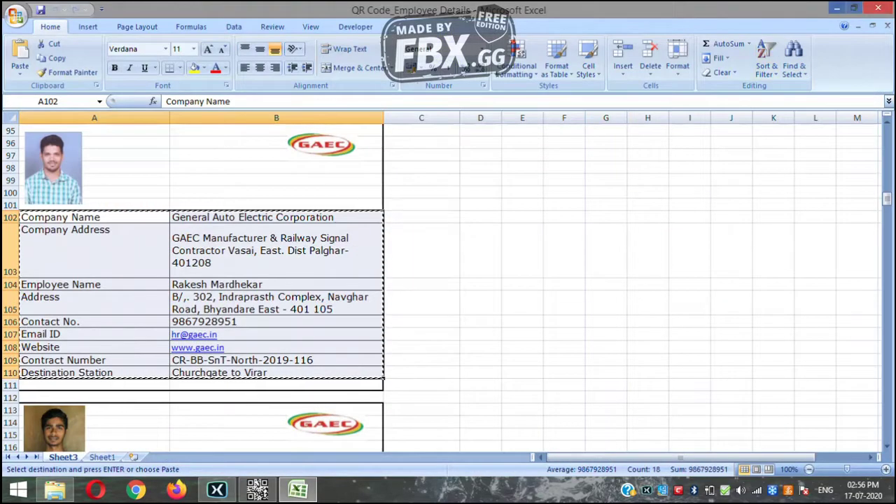
{"action": "left_click", "coordinate": [839, 7]}
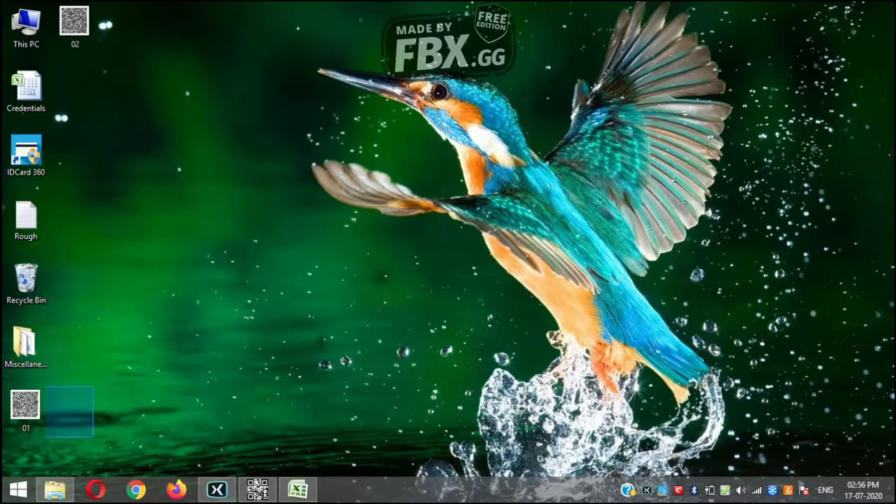
Open the saved QR images 01 and 02 in Windows Photo Viewer and place them side by side for comparison.
{"action": "left_click", "coordinate": [25, 406]}
{"action": "right_click", "coordinate": [28, 410]}
{"action": "left_click", "coordinate": [66, 64]}
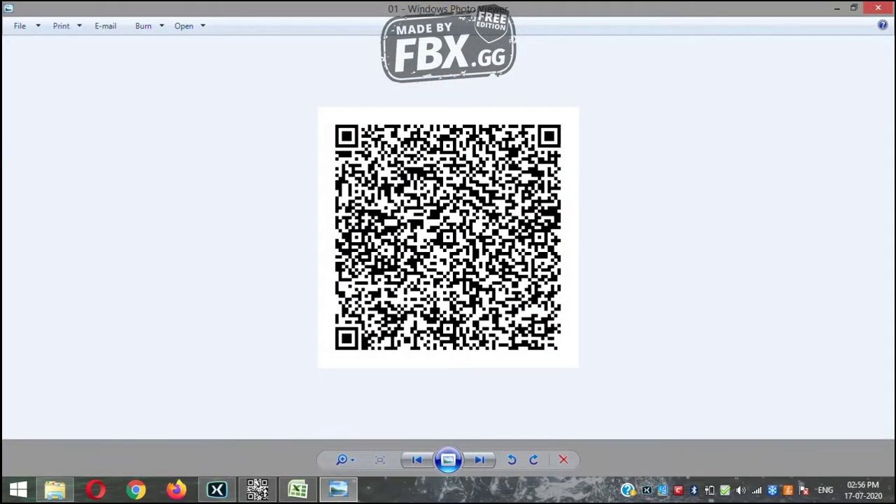
{"action": "key", "text": "super+Right"}
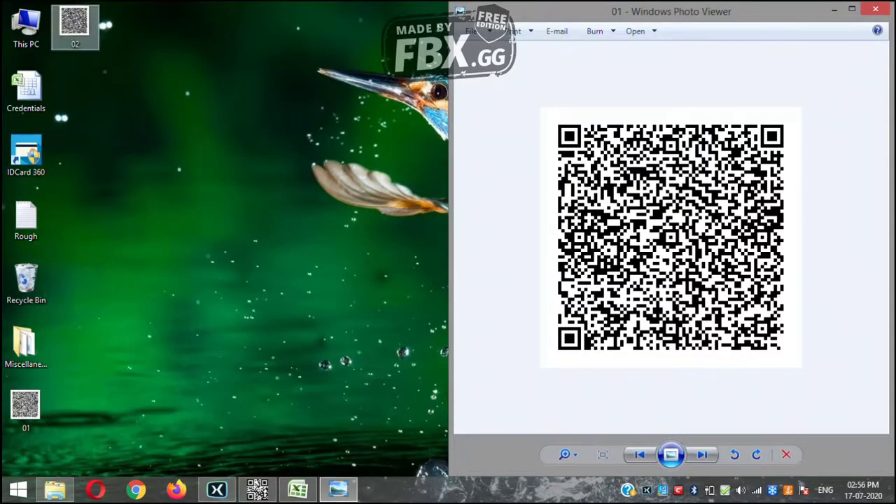
{"action": "right_click", "coordinate": [77, 28]}
{"action": "left_click", "coordinate": [116, 37]}
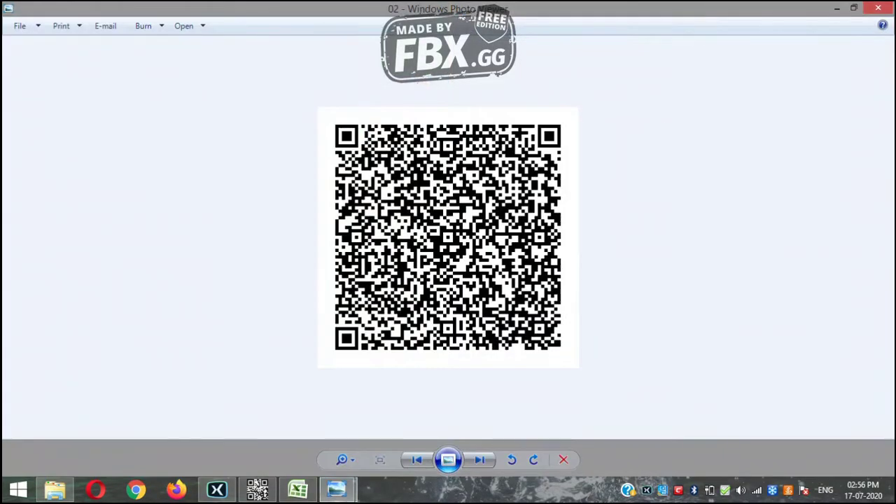
{"action": "key", "text": "super+Left"}
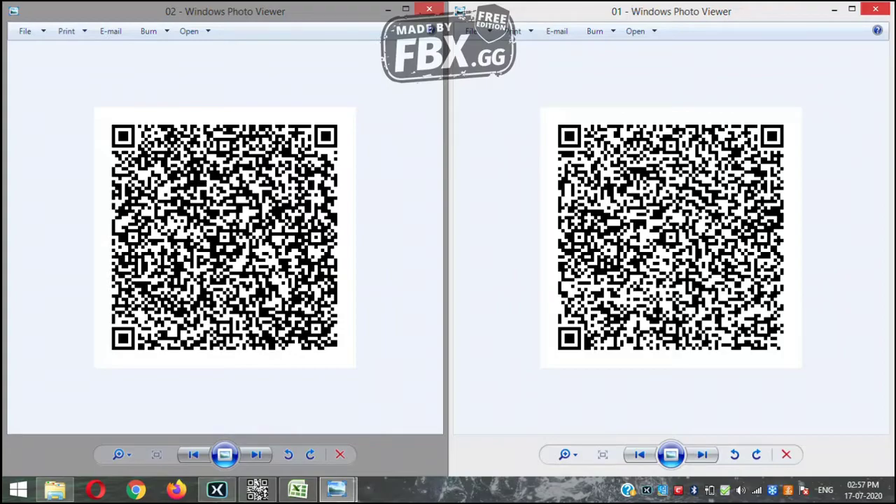
Close both QR image viewer windows and refresh the desktop.
{"action": "left_click", "coordinate": [875, 9]}
{"action": "left_click", "coordinate": [429, 9]}
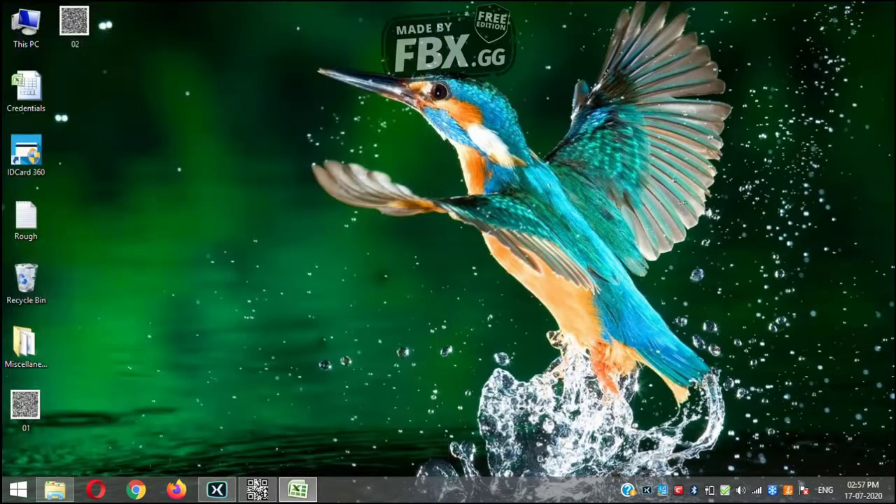
{"action": "right_click", "coordinate": [534, 158]}
{"action": "left_click", "coordinate": [560, 197]}
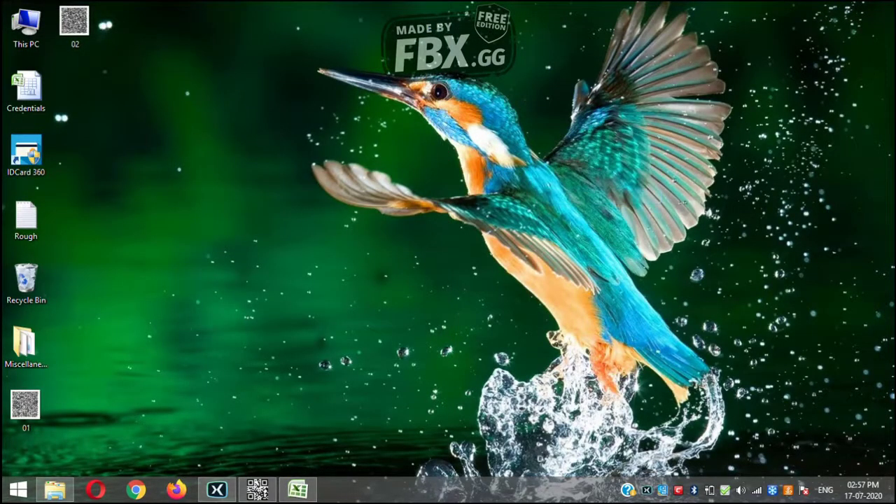
Switch to Google Chrome and load google.com.
{"action": "mouse_move", "coordinate": [215, 490]}
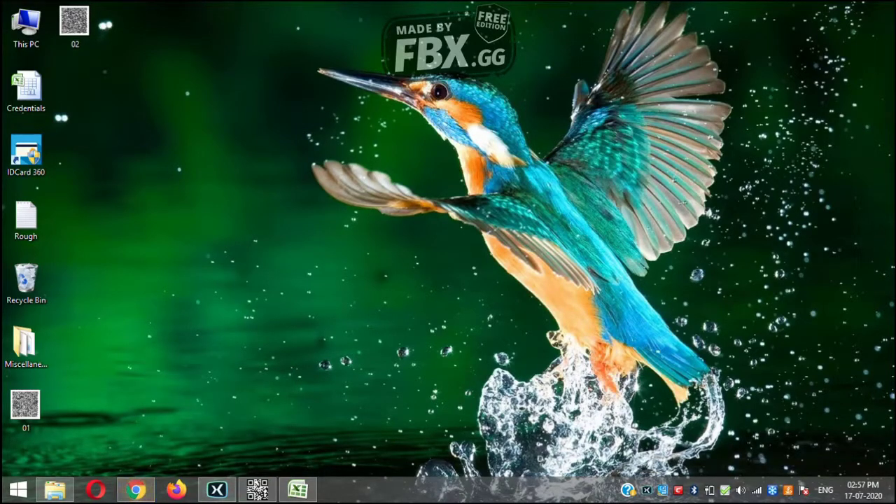
{"action": "left_click", "coordinate": [136, 489]}
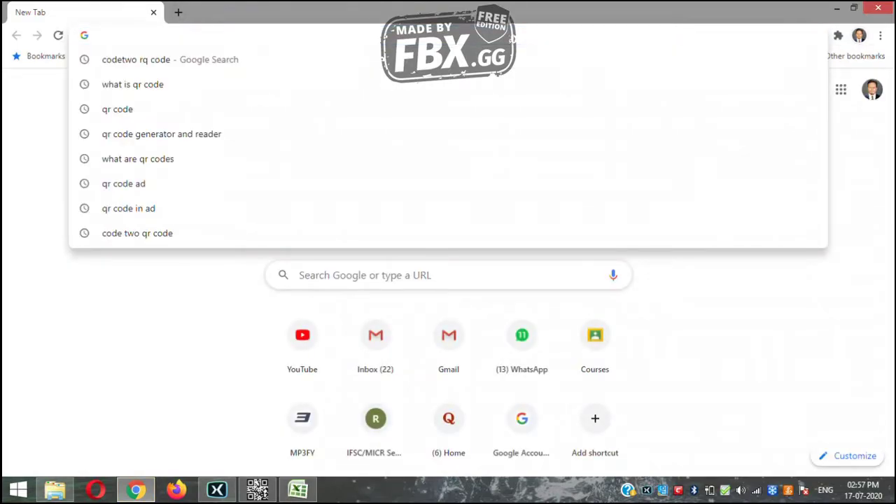
{"action": "type", "text": "google.com"}
{"action": "key", "text": "Return"}
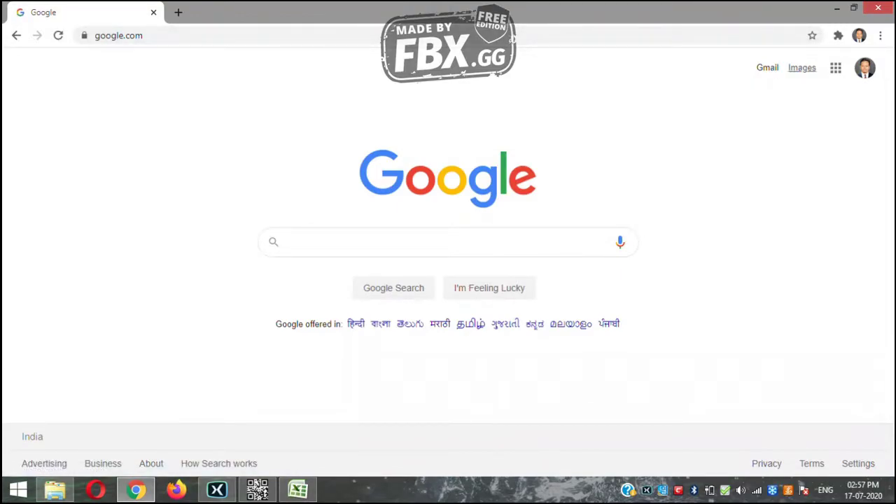
Search Google for "qr code ad" and show the image results.
{"action": "left_click", "coordinate": [448, 242]}
{"action": "type", "text": "qr code ad"}
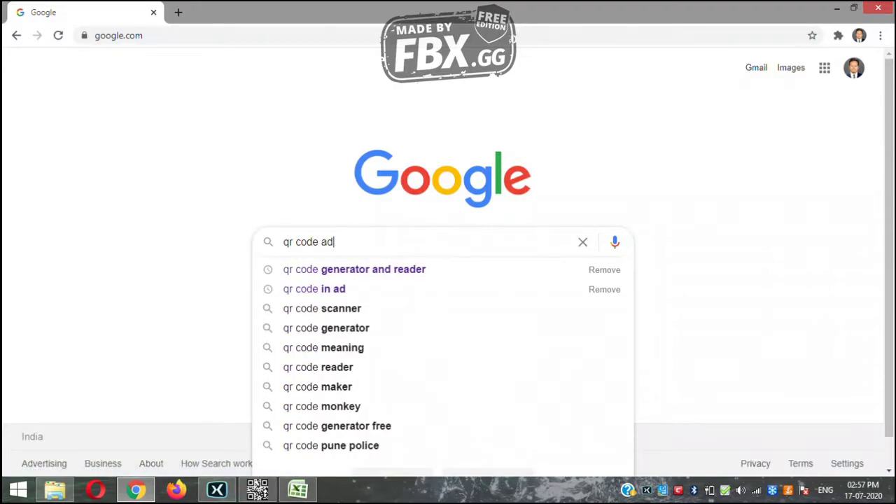
{"action": "key", "text": "Return"}
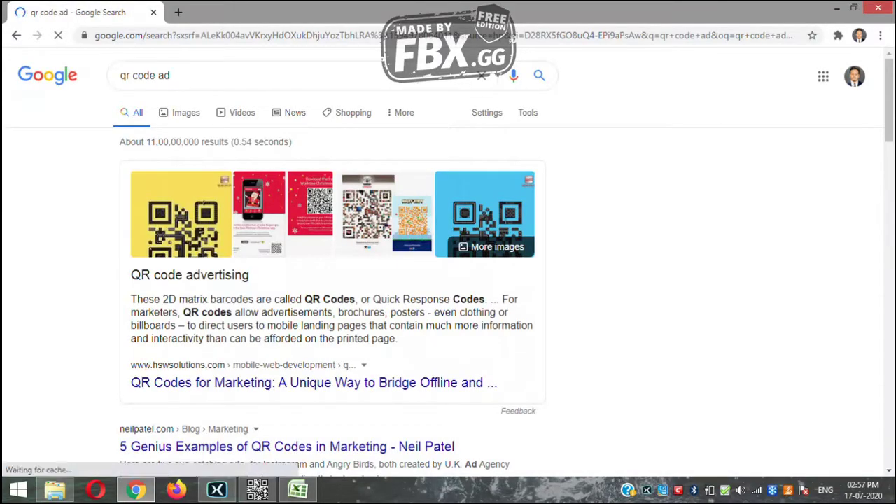
{"action": "left_click", "coordinate": [186, 112]}
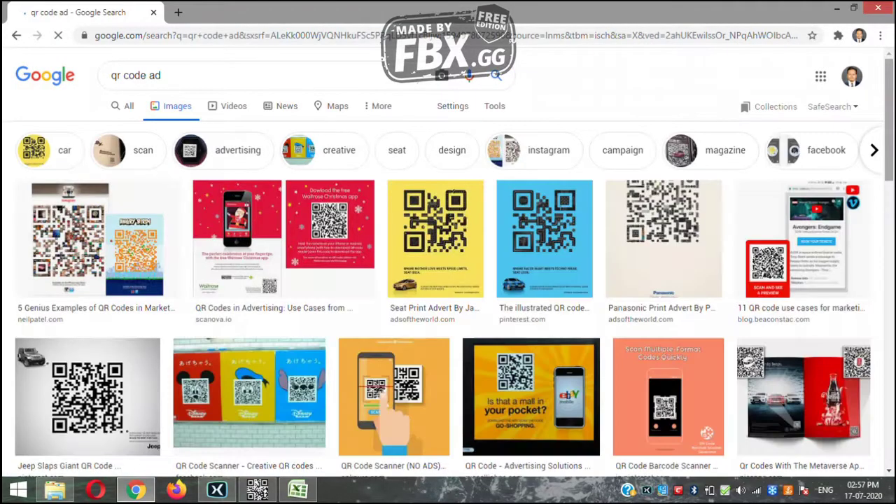
Browse the image results for examples of advertisements that contain QR codes.
{"action": "scroll", "coordinate": [448, 280], "scroll_direction": "down", "scroll_amount": 3}
{"action": "scroll", "coordinate": [448, 263], "scroll_direction": "down", "scroll_amount": 5}
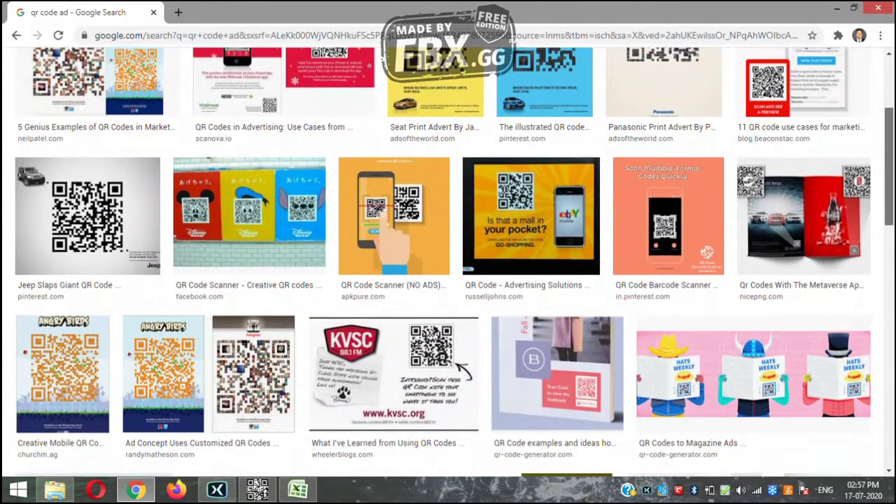
{"action": "scroll", "coordinate": [448, 262], "scroll_direction": "down", "scroll_amount": 5}
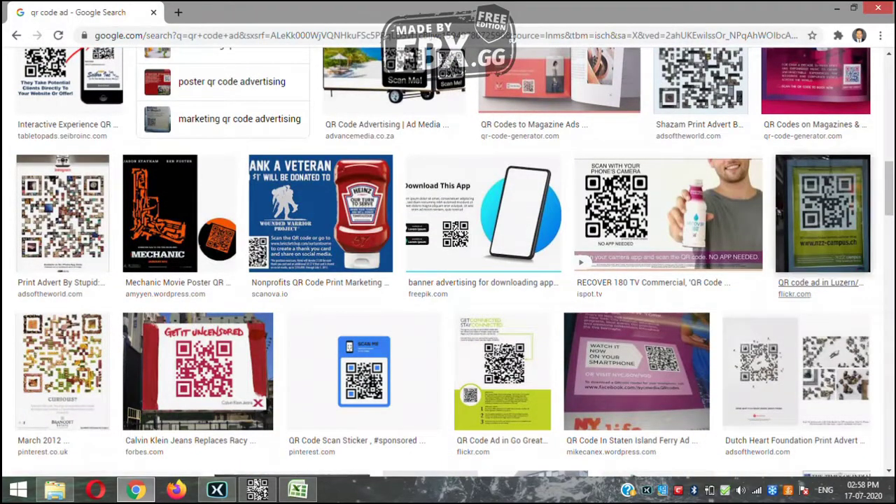
{"action": "scroll", "coordinate": [448, 263], "scroll_direction": "down", "scroll_amount": 1}
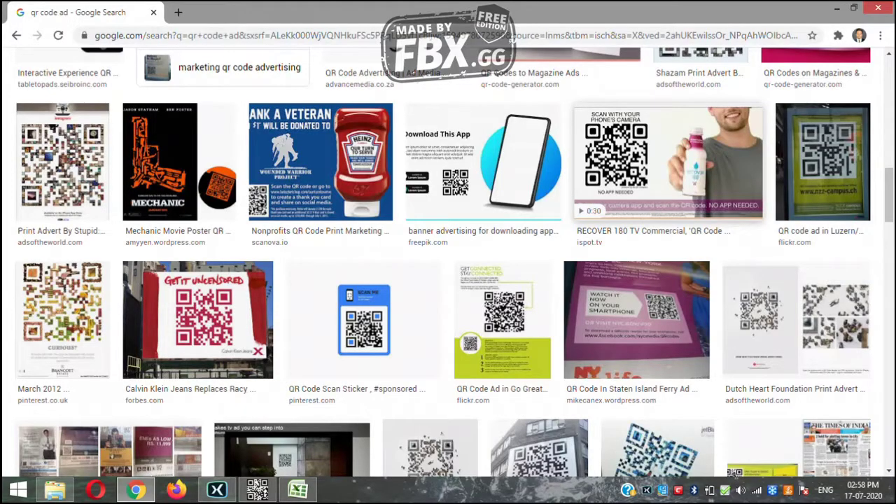
{"action": "scroll", "coordinate": [448, 262], "scroll_direction": "down", "scroll_amount": 5}
{"action": "scroll", "coordinate": [448, 263], "scroll_direction": "down", "scroll_amount": 4}
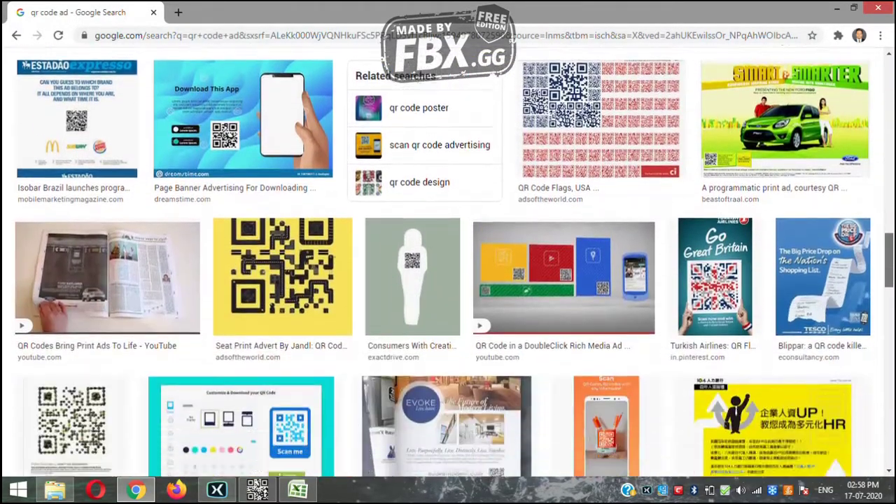
{"action": "scroll", "coordinate": [448, 262], "scroll_direction": "down", "scroll_amount": 3}
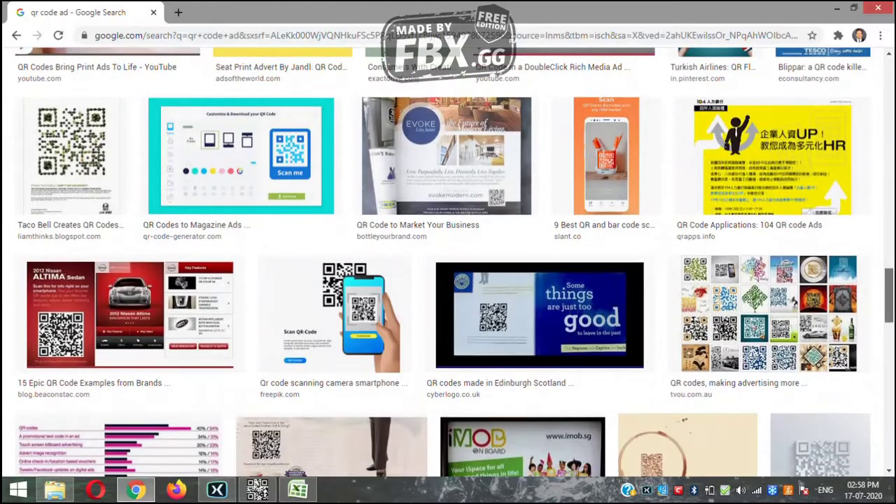
{"action": "scroll", "coordinate": [539, 315], "scroll_direction": "up", "scroll_amount": 10}
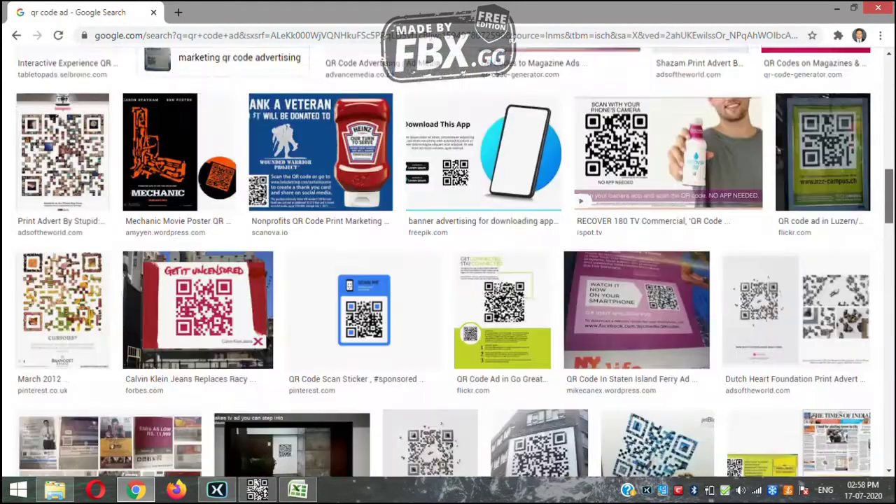
{"action": "scroll", "coordinate": [448, 262], "scroll_direction": "up", "scroll_amount": 4}
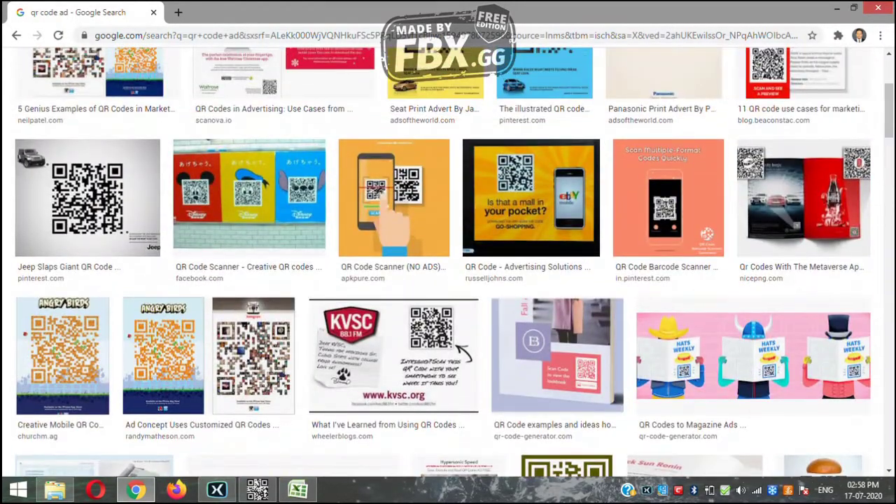
Save the Jeep advertisement QR code image to the Desktop as a JPEG named try and dismiss the download notice.
{"action": "left_click", "coordinate": [87, 198]}
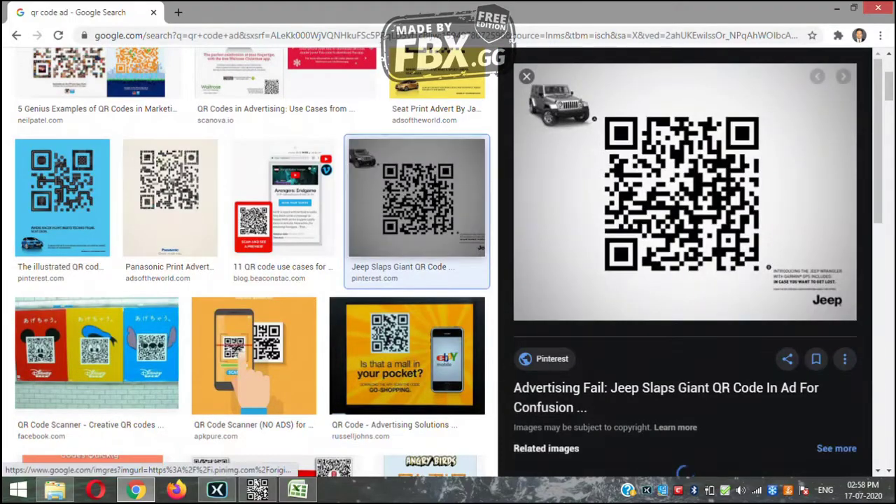
{"action": "right_click", "coordinate": [673, 178]}
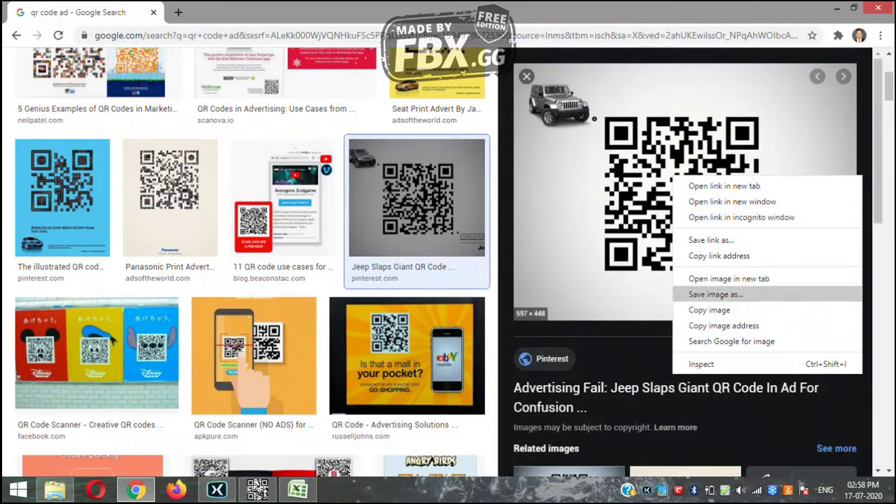
{"action": "left_click", "coordinate": [715, 294]}
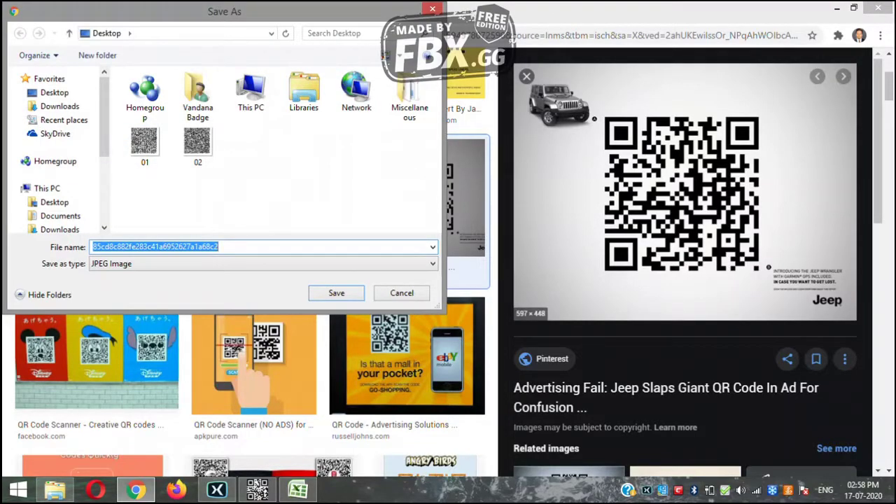
{"action": "type", "text": "03"}
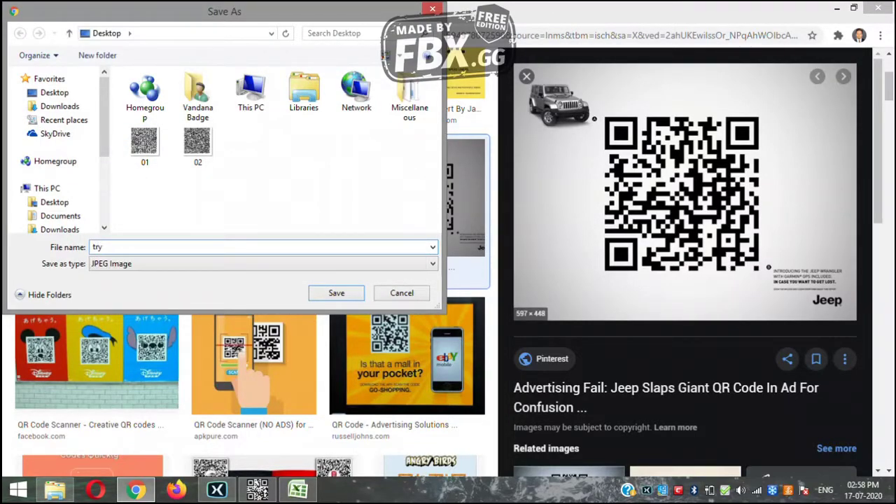
{"action": "key", "text": "Return"}
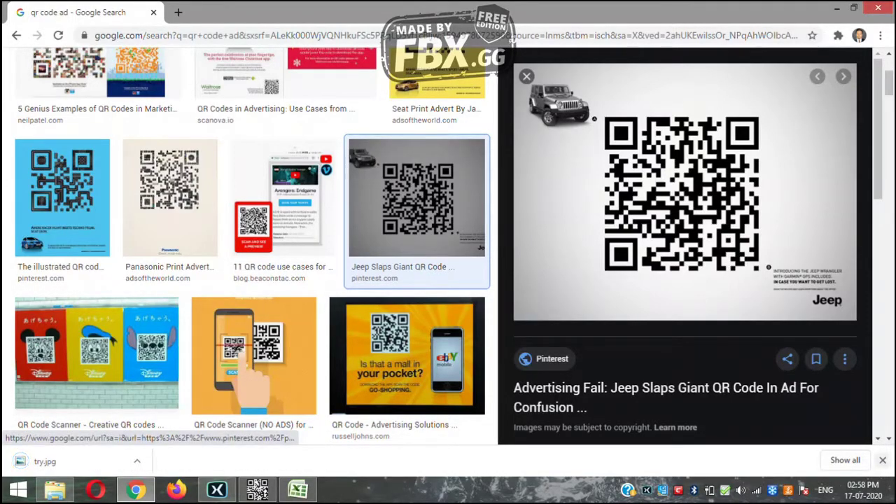
{"action": "left_click", "coordinate": [883, 460]}
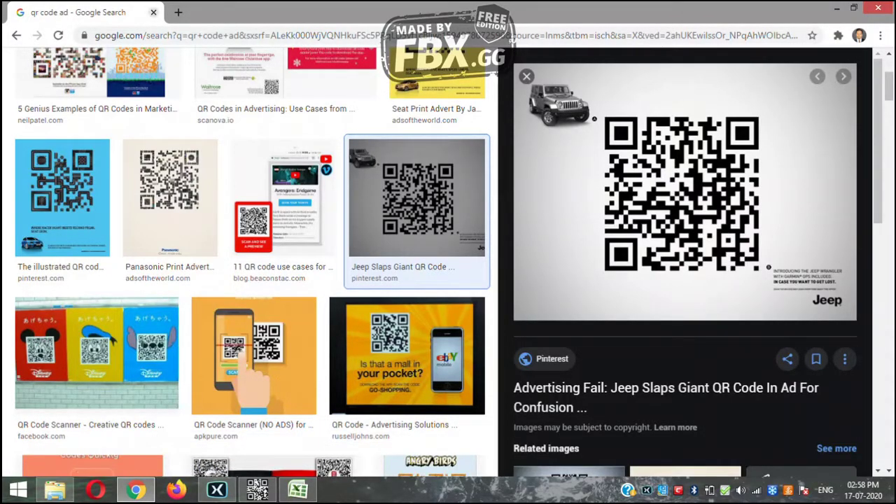
Minimize Chrome and open the downloaded image try from the desktop in a maximized Windows Photo Viewer window.
{"action": "left_click", "coordinate": [837, 8]}
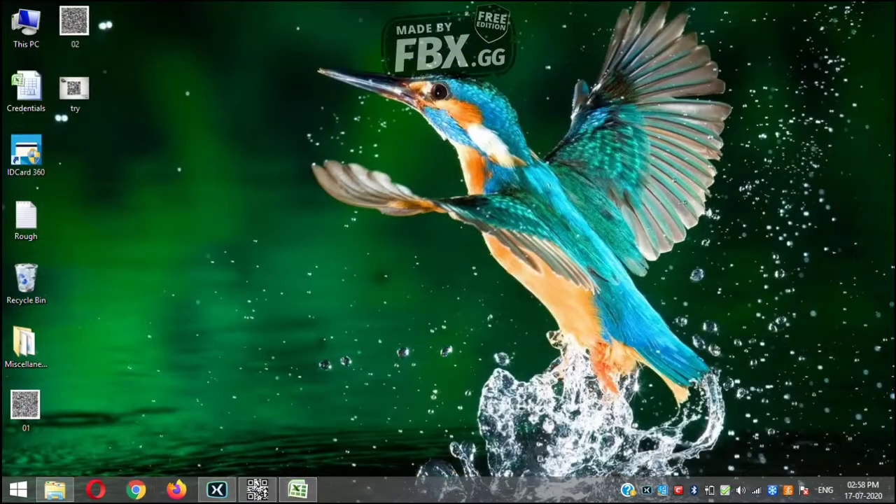
{"action": "right_click", "coordinate": [79, 90]}
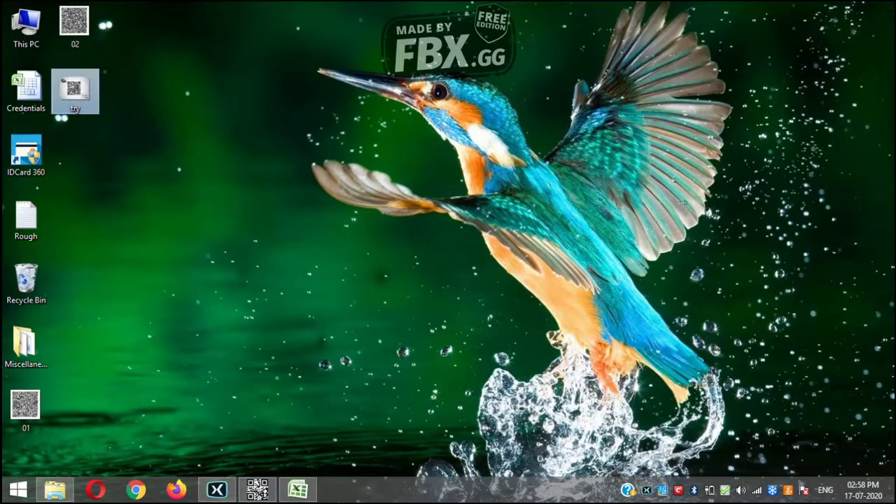
{"action": "left_click", "coordinate": [119, 63]}
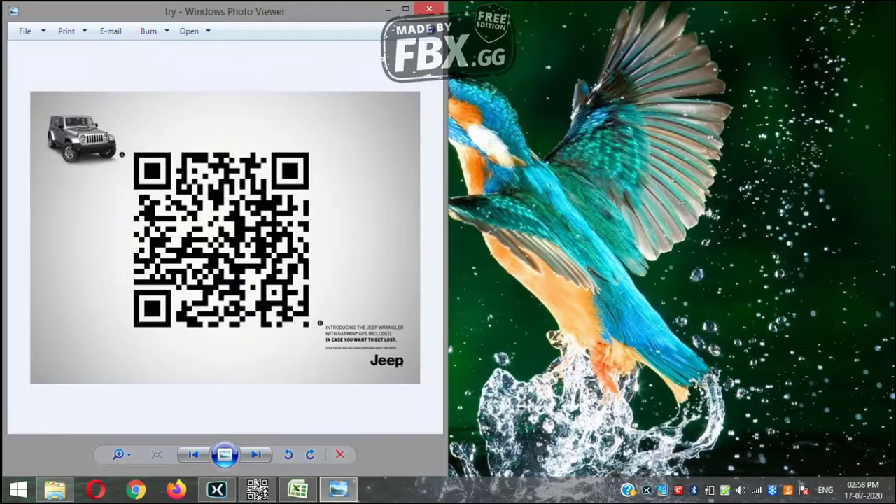
{"action": "left_click", "coordinate": [406, 9]}
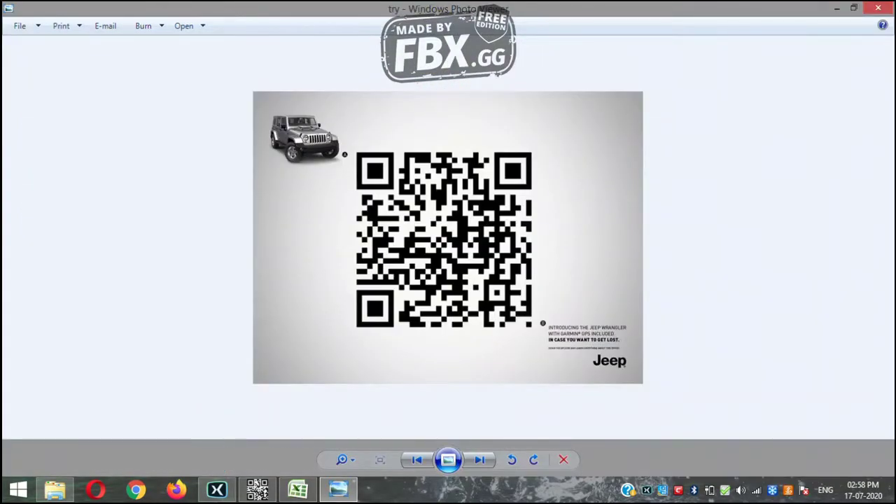
Switch to CodeTwo QR Code Desktop Reader & Generator and read the Jeep QR code from the screen.
{"action": "left_click", "coordinate": [257, 489]}
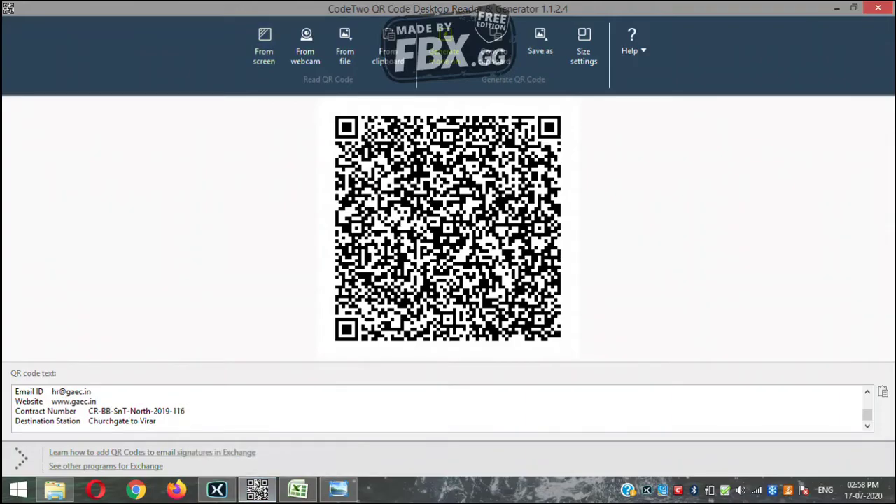
{"action": "left_click", "coordinate": [338, 488]}
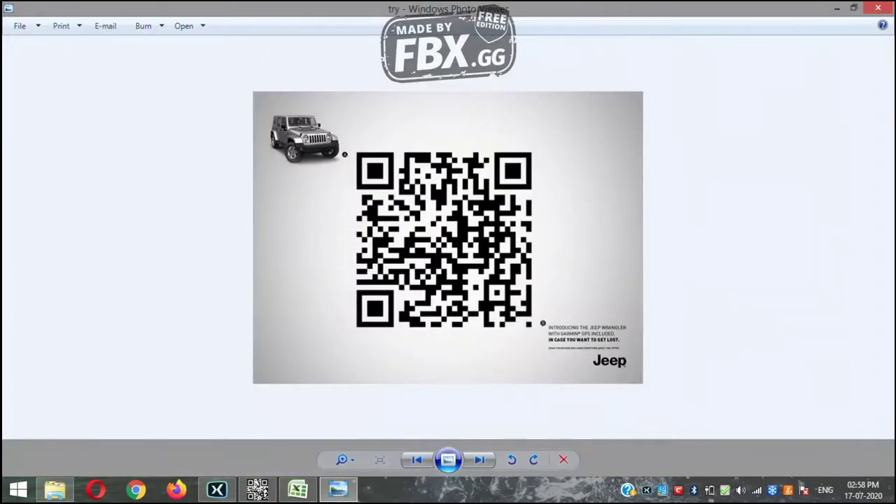
{"action": "left_click", "coordinate": [257, 488]}
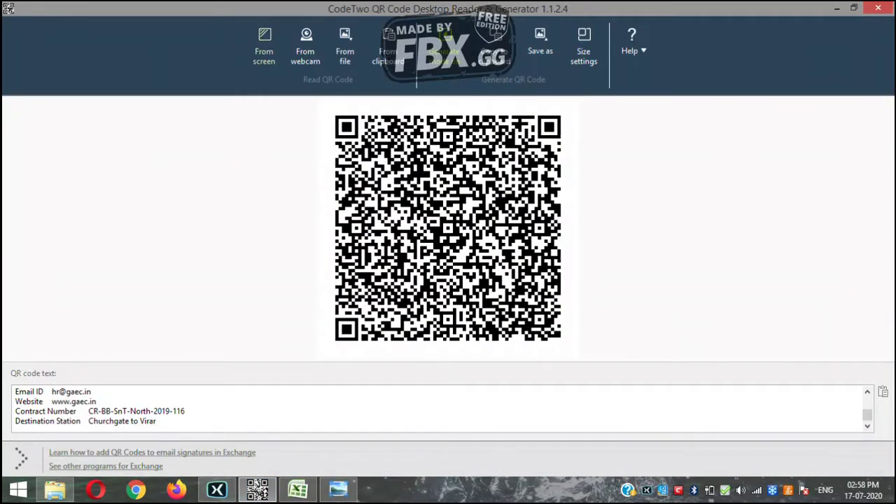
{"action": "left_click", "coordinate": [264, 47]}
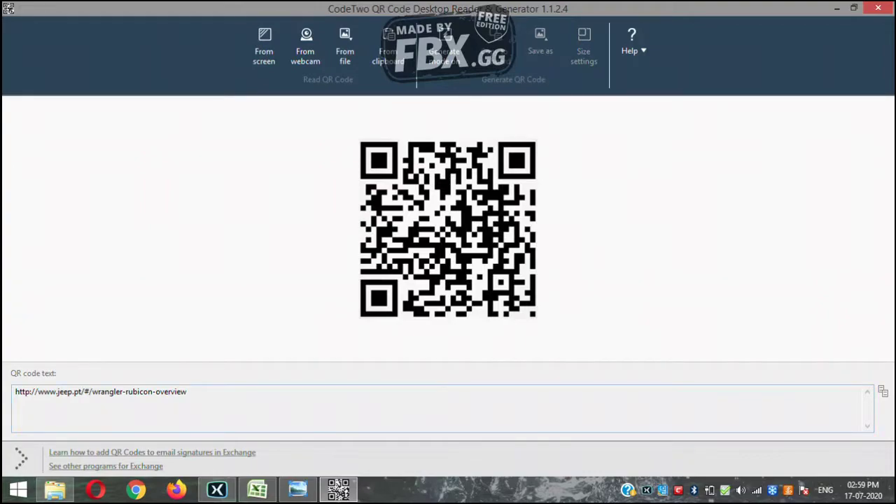
Copy the decoded Jeep link and open it in Chrome, close the translation notice, and minimize the browser.
{"action": "left_click_drag", "start_coordinate": [14, 391], "coordinate": [187, 392]}
{"action": "right_click", "coordinate": [175, 393]}
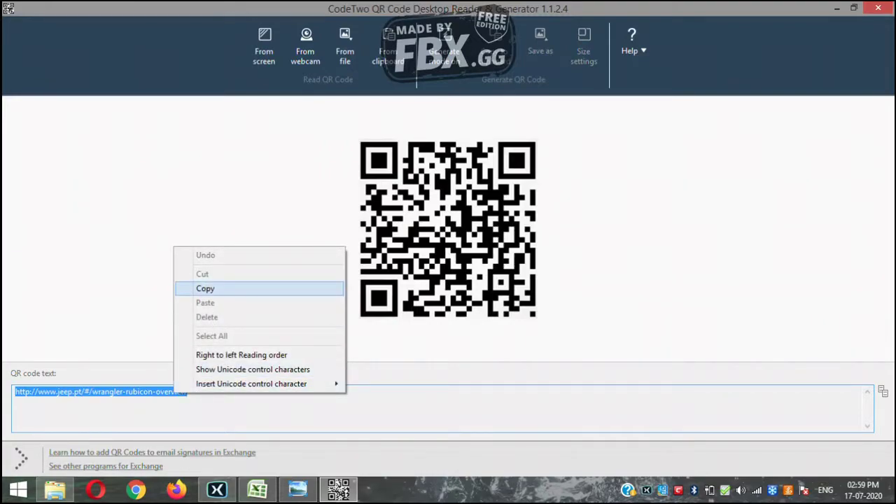
{"action": "left_click", "coordinate": [205, 288]}
{"action": "left_click", "coordinate": [135, 490]}
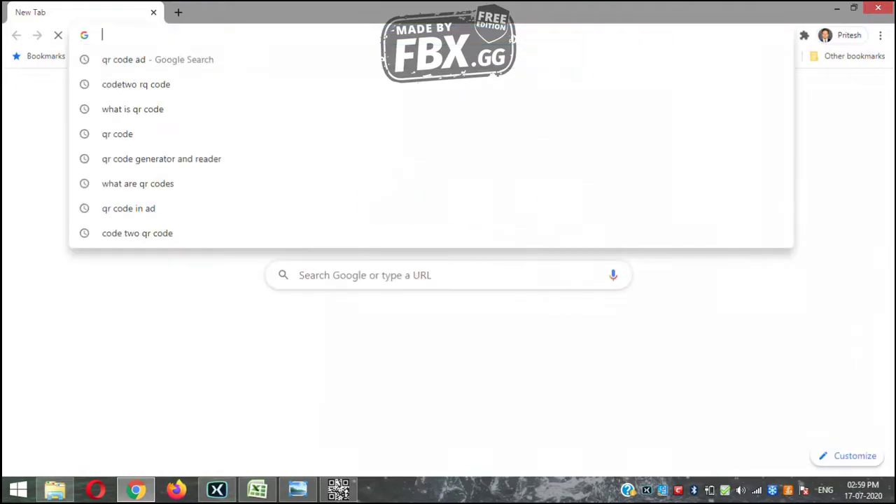
{"action": "key", "text": "ctrl+v"}
{"action": "key", "text": "Return"}
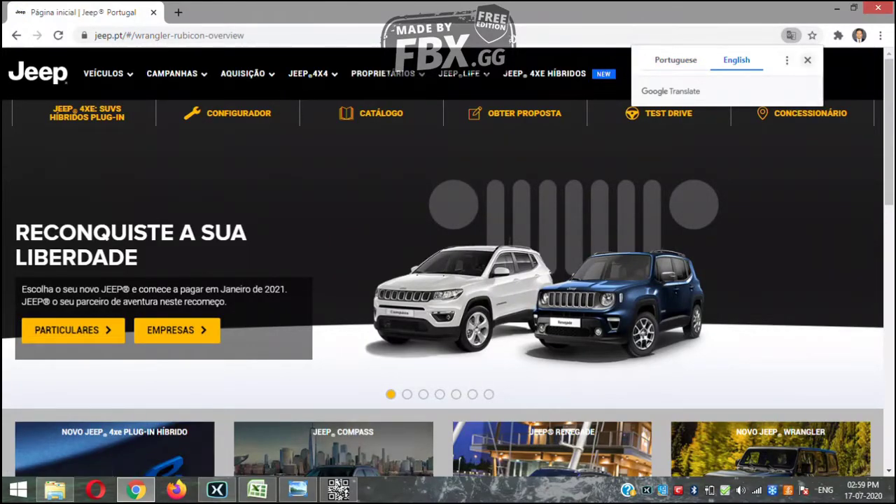
{"action": "left_click", "coordinate": [807, 60]}
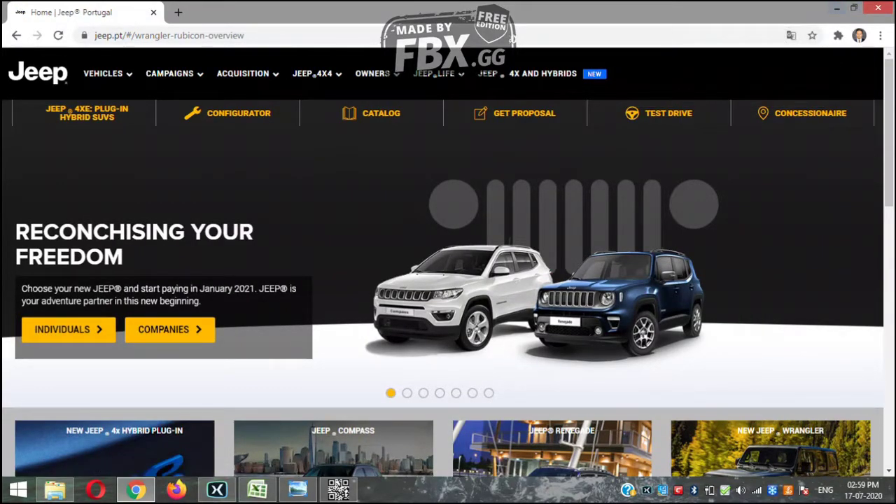
{"action": "left_click", "coordinate": [836, 9]}
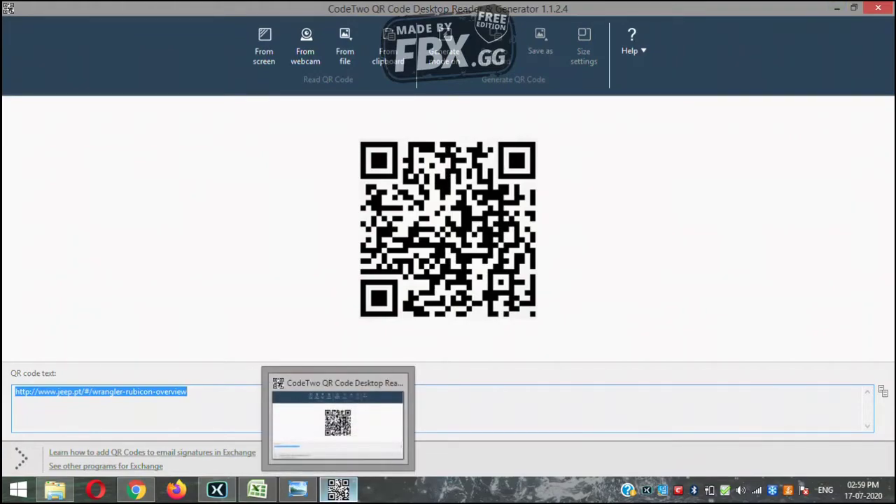
Close the try image in Windows Photo Viewer, check the saved QR images on the desktop, and return to CodeTwo.
{"action": "left_click", "coordinate": [339, 490]}
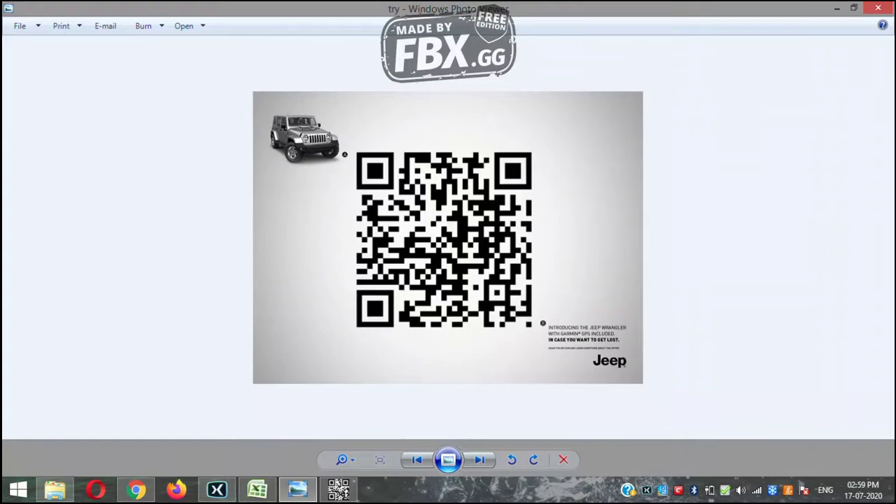
{"action": "mouse_move", "coordinate": [895, 503]}
{"action": "left_click", "coordinate": [877, 8]}
{"action": "left_click", "coordinate": [298, 490]}
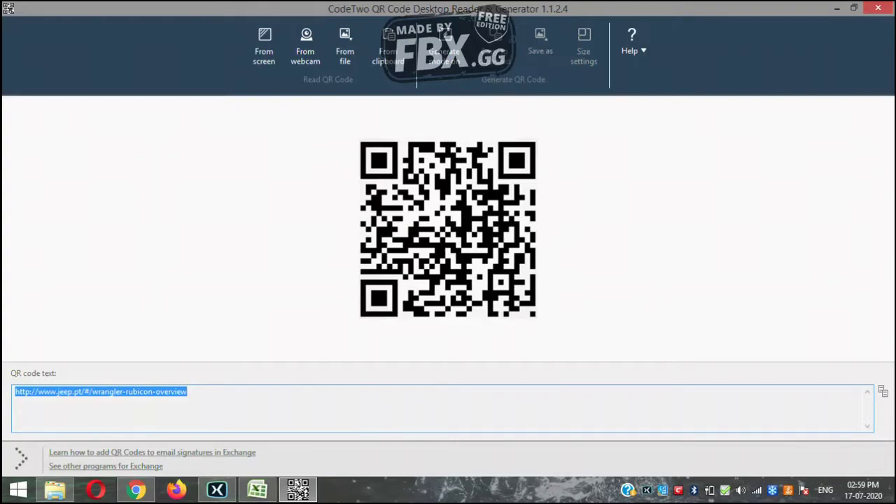
{"action": "left_click", "coordinate": [837, 8]}
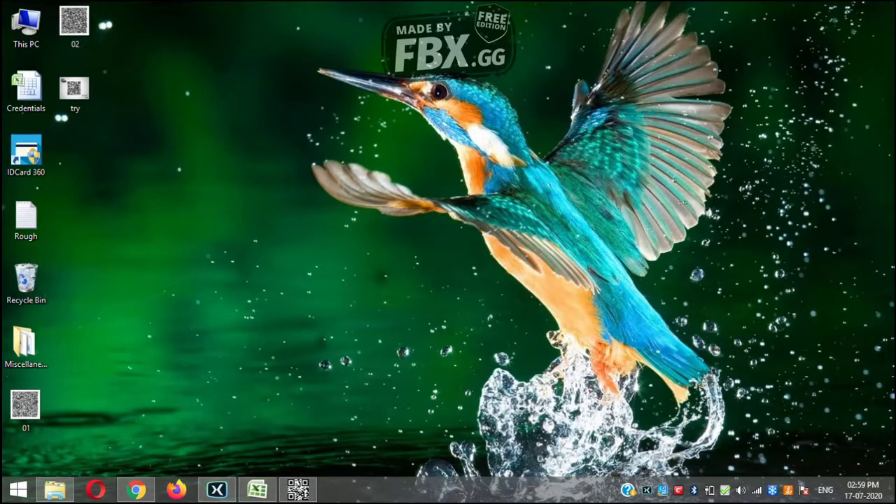
{"action": "left_click", "coordinate": [298, 490]}
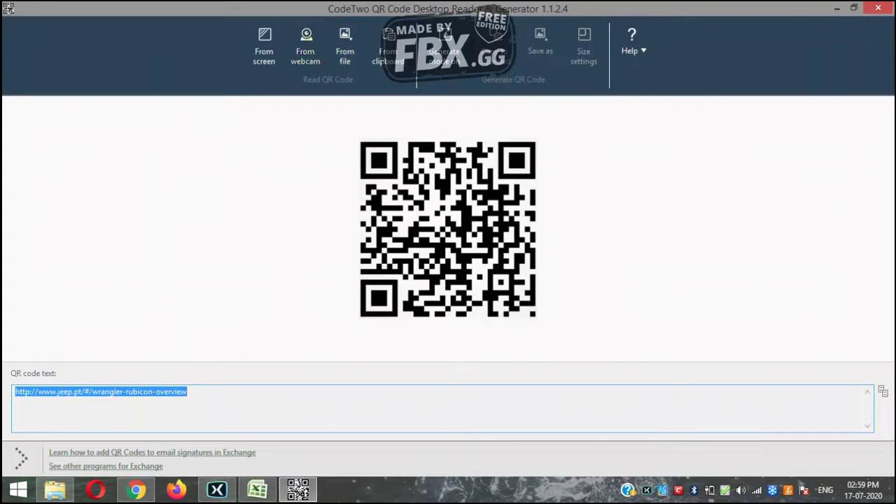
Read the QR code from the image file 01 on the Desktop.
{"action": "left_click", "coordinate": [344, 45]}
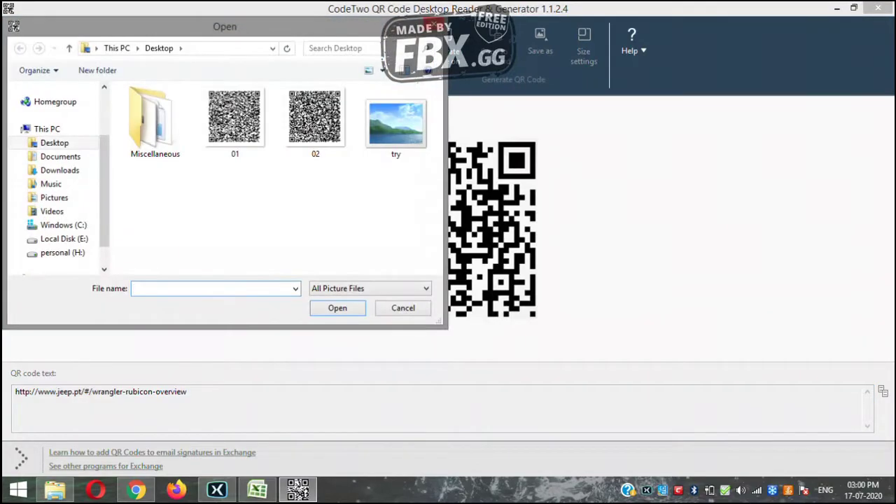
{"action": "left_click", "coordinate": [235, 119]}
{"action": "key", "text": "Return"}
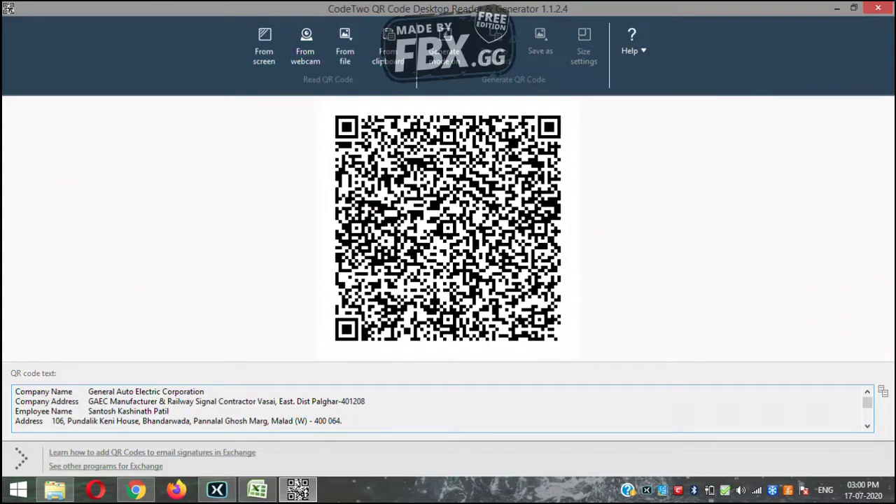
Review the decoded employee details of QR code 01 from company name to destination station, including the employee name.
{"action": "key", "text": "Down"}
{"action": "key", "text": "Down"}
{"action": "key", "text": "Down"}
{"action": "key", "text": "Down"}
{"action": "key", "text": "Down"}
{"action": "key", "text": "Down"}
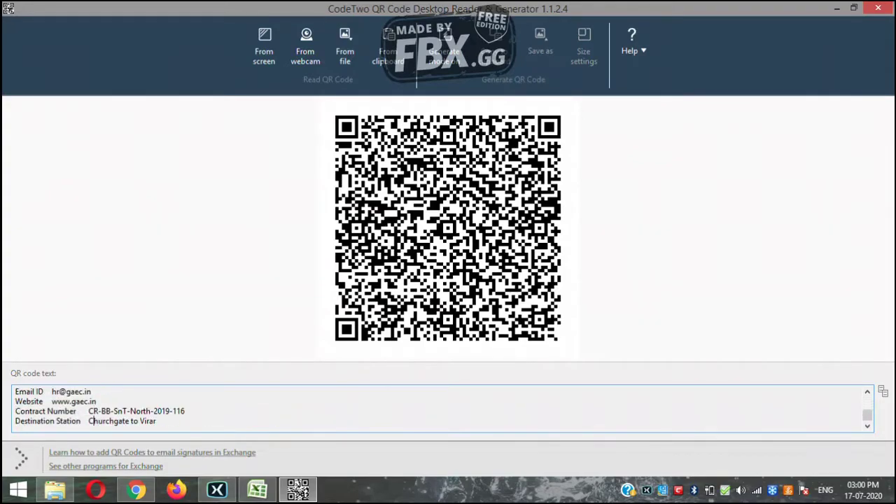
{"action": "key", "text": "Up"}
{"action": "key", "text": "Up"}
{"action": "key", "text": "Up"}
{"action": "key", "text": "Up"}
{"action": "key", "text": "Up"}
{"action": "key", "text": "Up"}
{"action": "key", "text": "Up"}
{"action": "key", "text": "Up"}
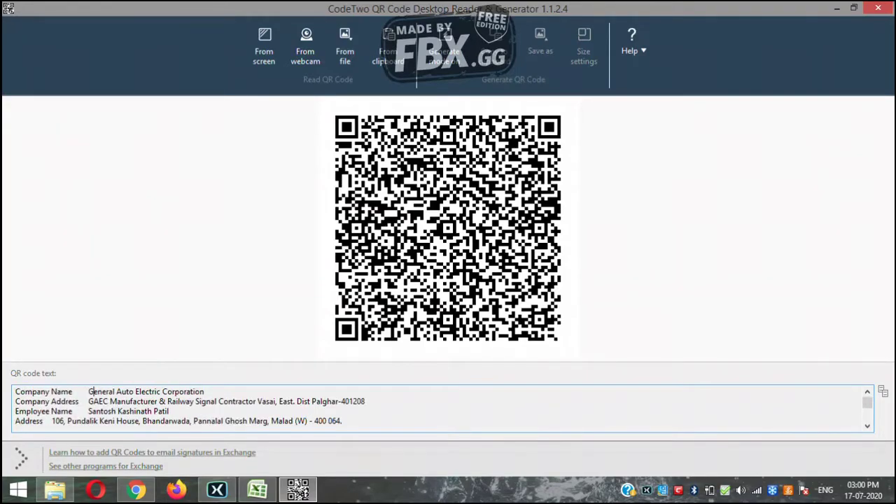
{"action": "key", "text": "Down"}
{"action": "key", "text": "Down"}
{"action": "key", "text": "shift+End"}
{"action": "key", "text": "Right"}
Read the QR code from the image file 02 on the Desktop.
{"action": "left_click", "coordinate": [344, 43]}
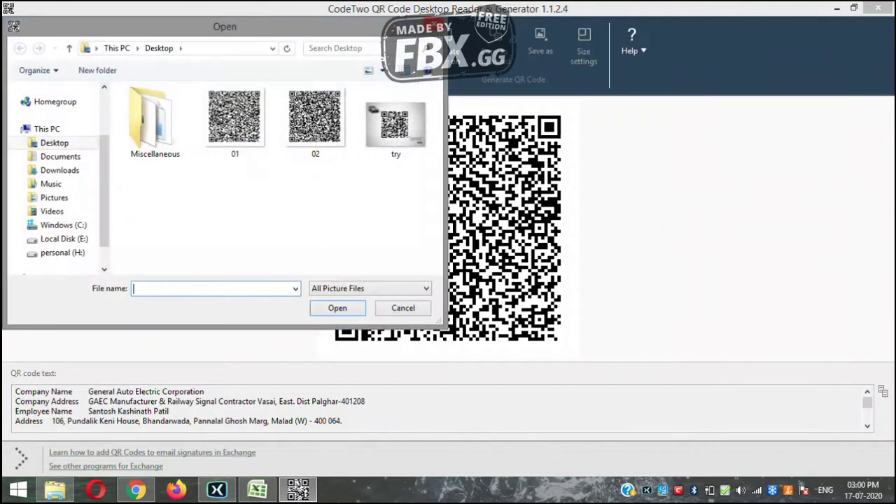
{"action": "left_click", "coordinate": [315, 119]}
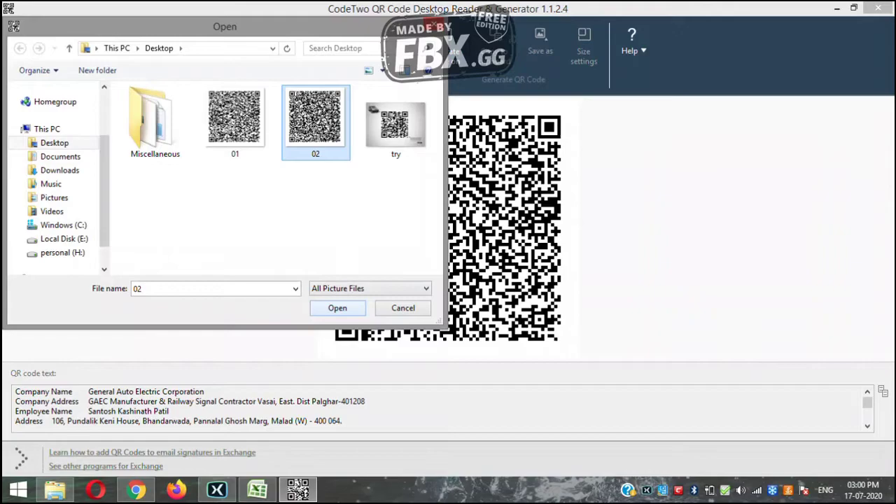
{"action": "key", "text": "Return"}
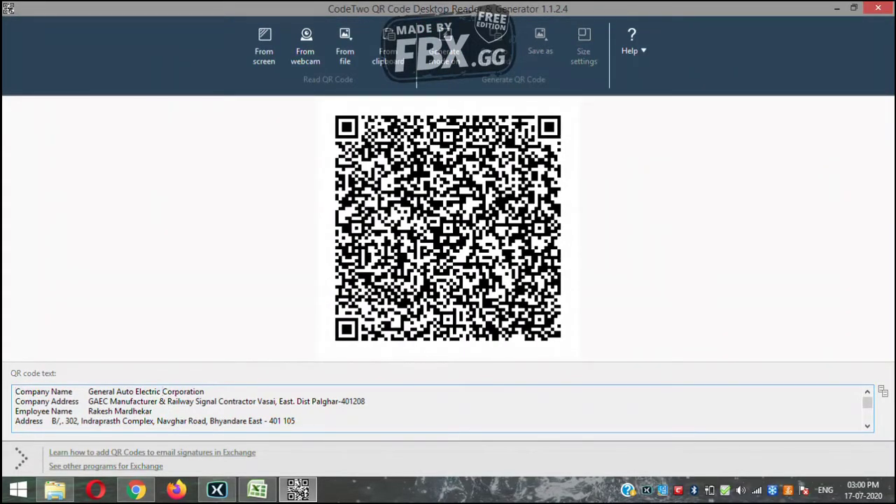
Examine the employee name and the remaining decoded details of QR code 02.
{"action": "left_click_drag", "start_coordinate": [88, 411], "coordinate": [152, 411]}
{"action": "left_click", "coordinate": [126, 411]}
{"action": "scroll", "coordinate": [448, 408], "scroll_direction": "down", "scroll_amount": 2}
{"action": "scroll", "coordinate": [448, 408], "scroll_direction": "up", "scroll_amount": 3}
{"action": "left_click", "coordinate": [15, 391]}
{"action": "left_click", "coordinate": [145, 392]}
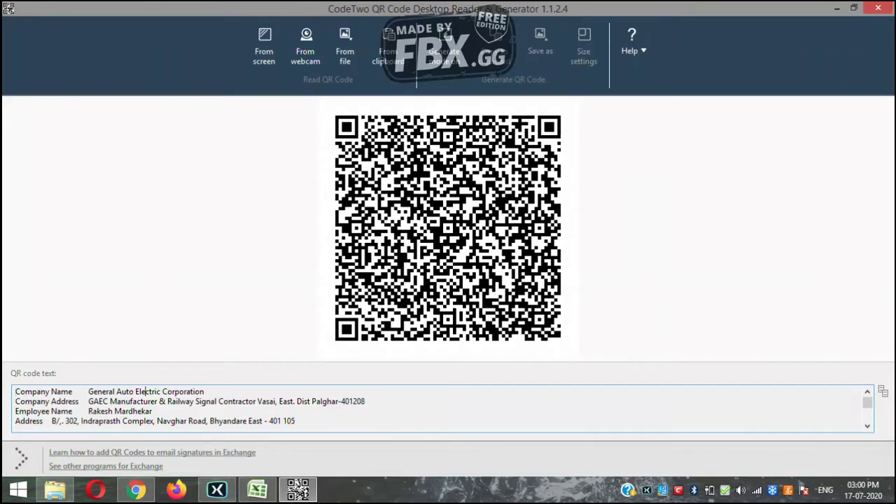